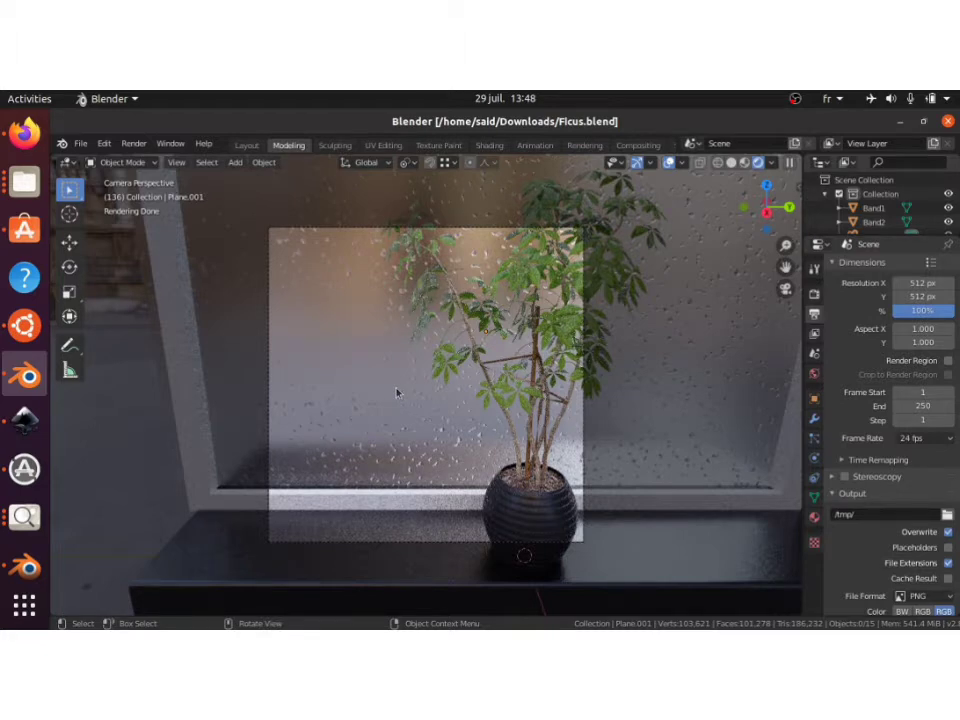
Examine the water-drop renders leaf.png and DROP.png in Image Viewer and return to the Ficus.blend scene in Blender
{"action": "left_click", "coordinate": [25, 517]}
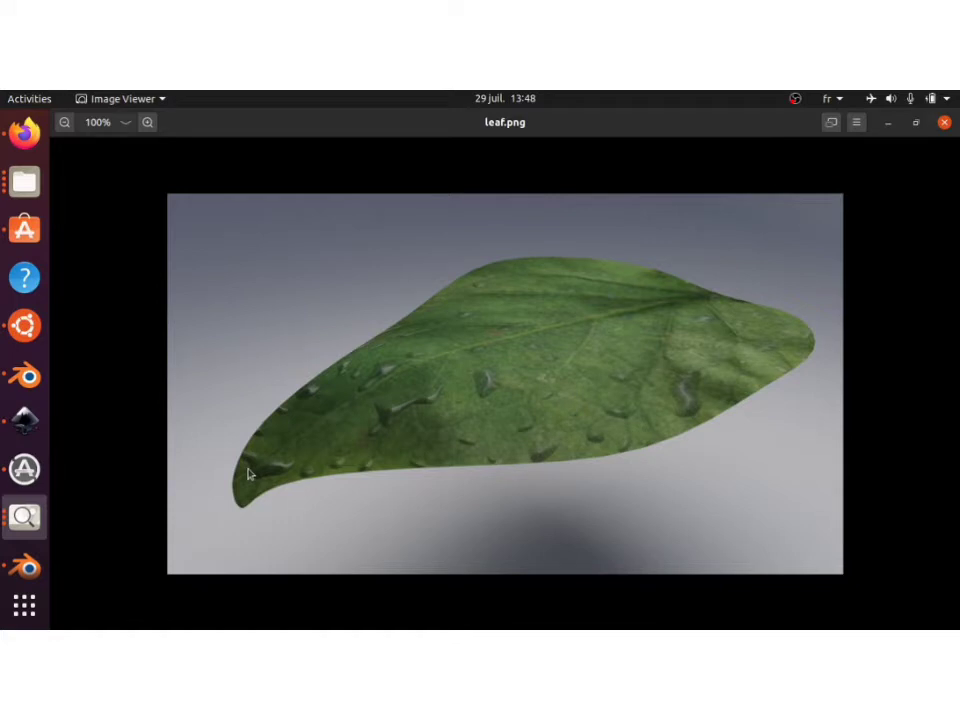
{"action": "left_click", "coordinate": [25, 517]}
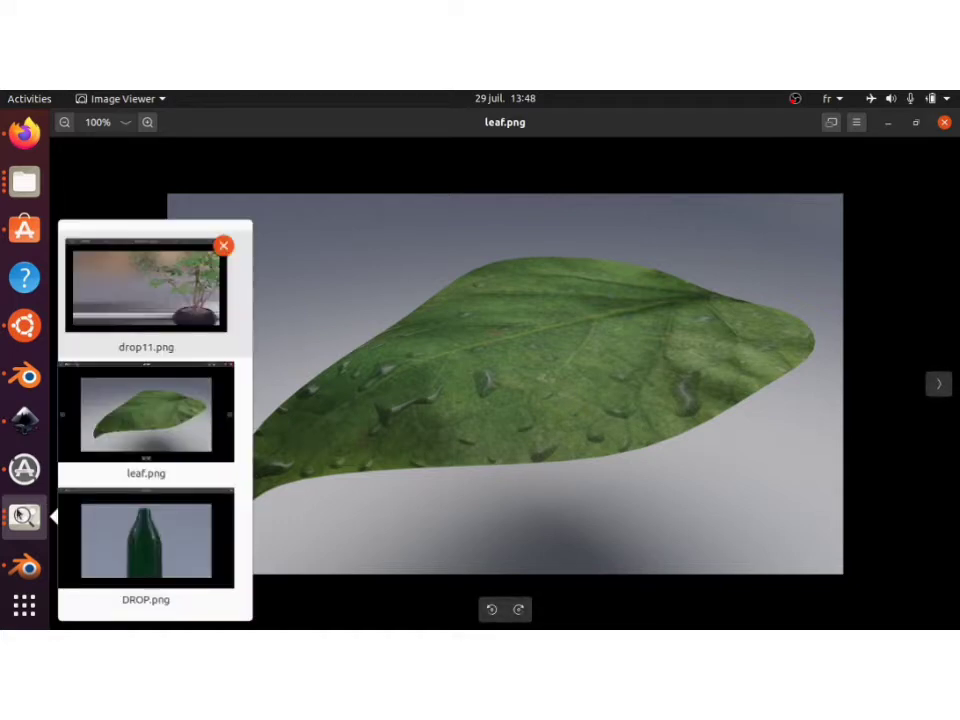
{"action": "left_click", "coordinate": [152, 538]}
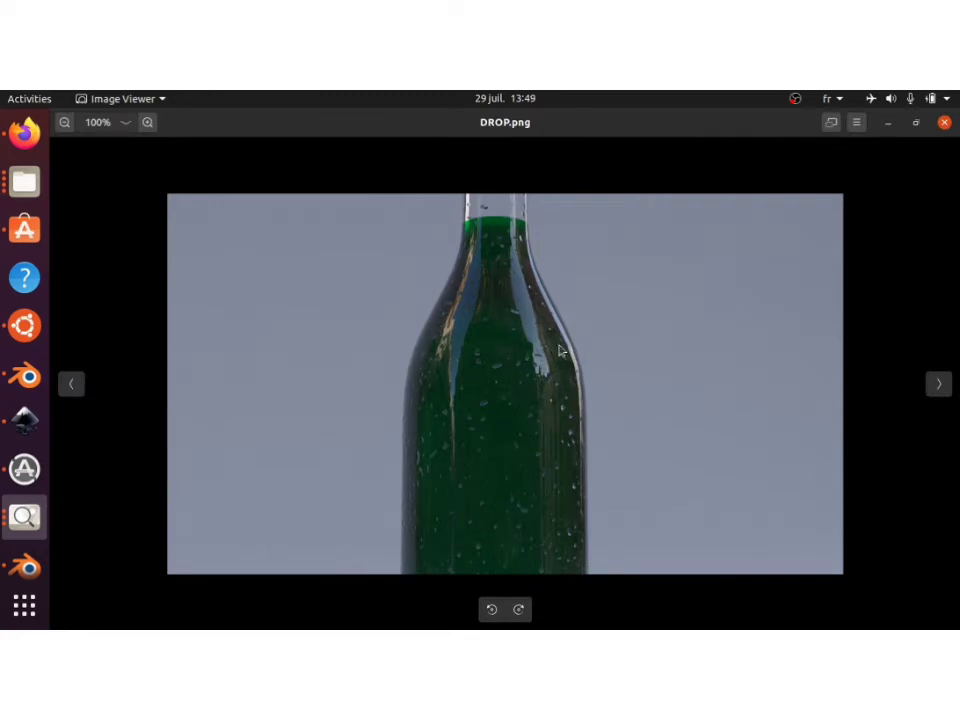
{"action": "left_click", "coordinate": [25, 375]}
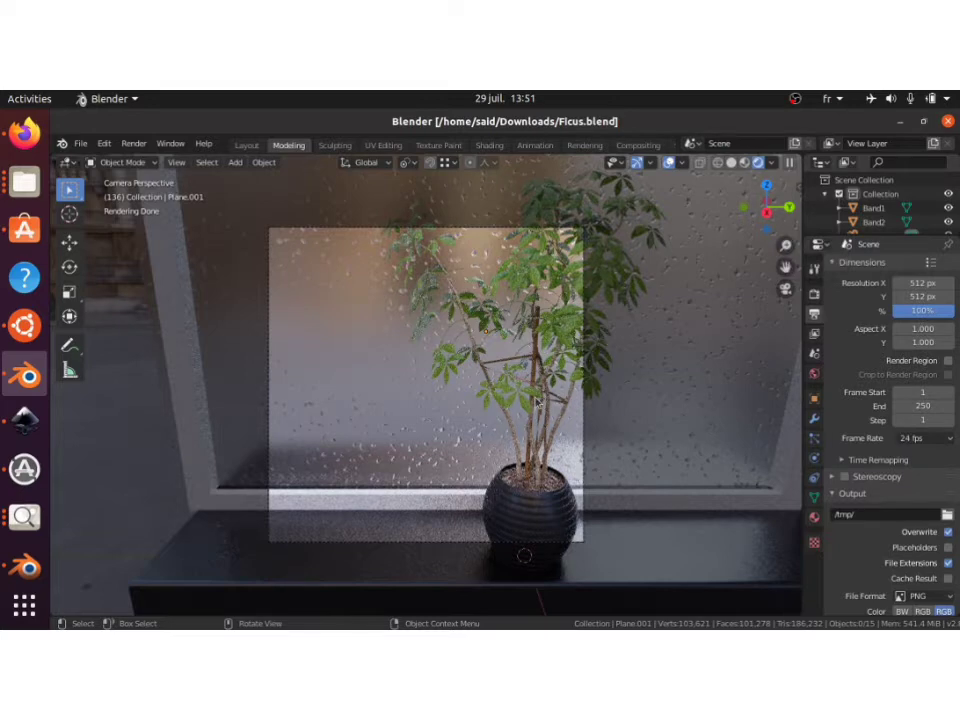
Remove the existing glass material from the window pane behind the plant and give the pane a new material
{"action": "left_click", "coordinate": [533, 503]}
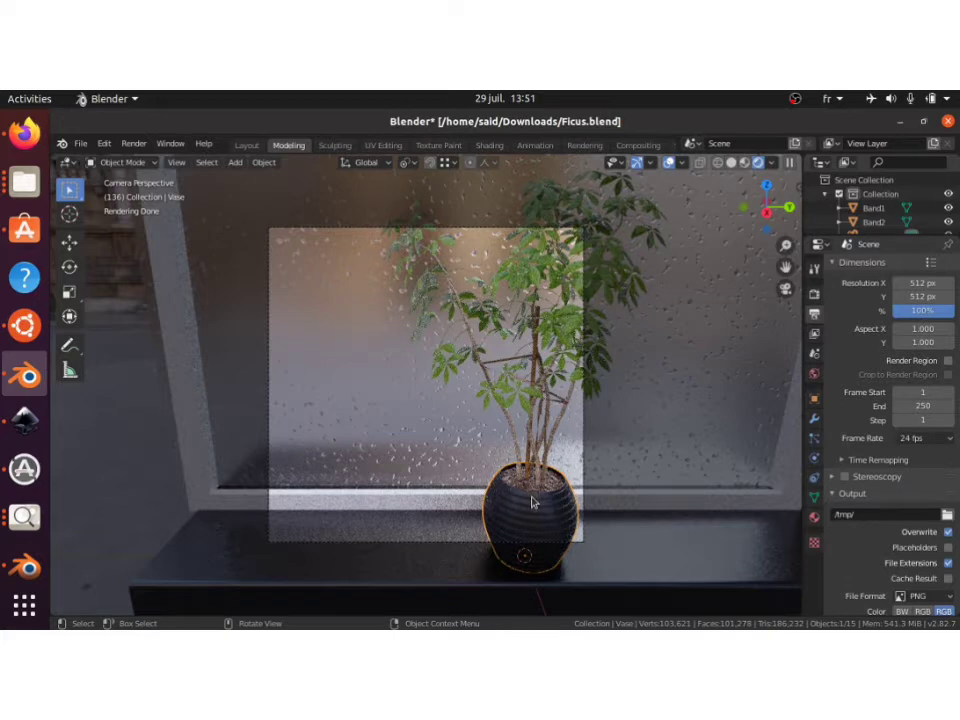
{"action": "left_click", "coordinate": [397, 382]}
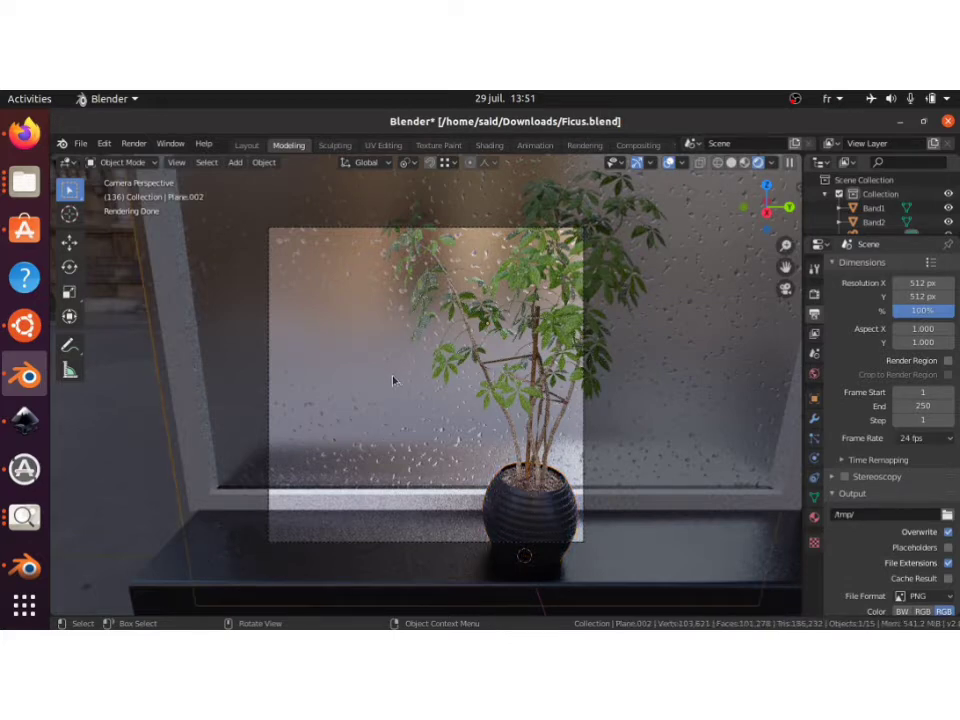
{"action": "left_click_drag", "start_coordinate": [392, 376], "coordinate": [676, 325]}
{"action": "left_click", "coordinate": [669, 398]}
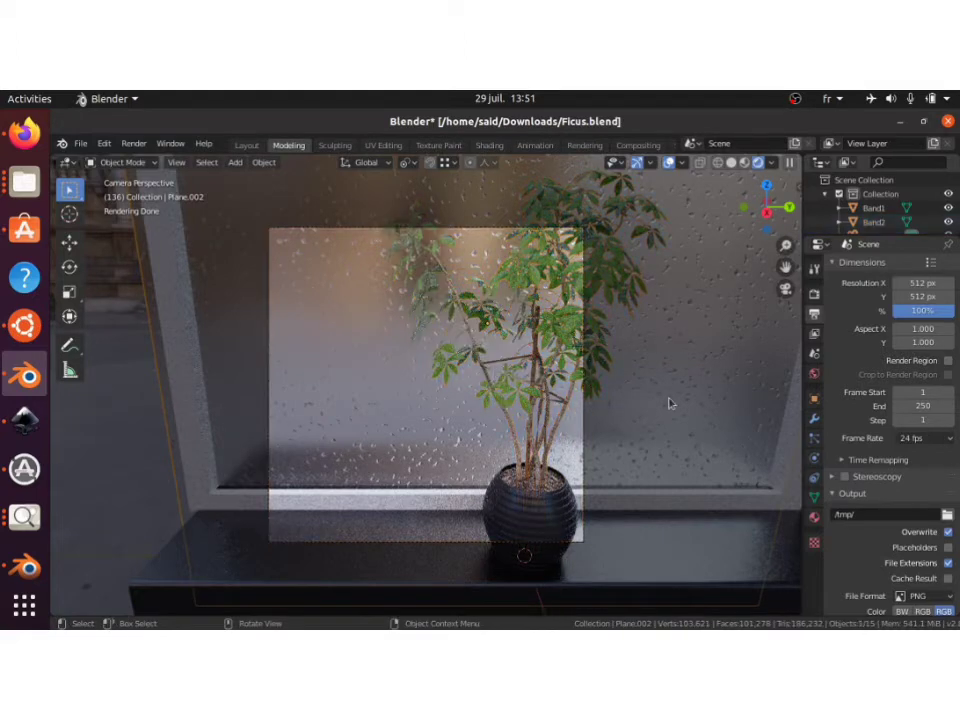
{"action": "left_click", "coordinate": [814, 372]}
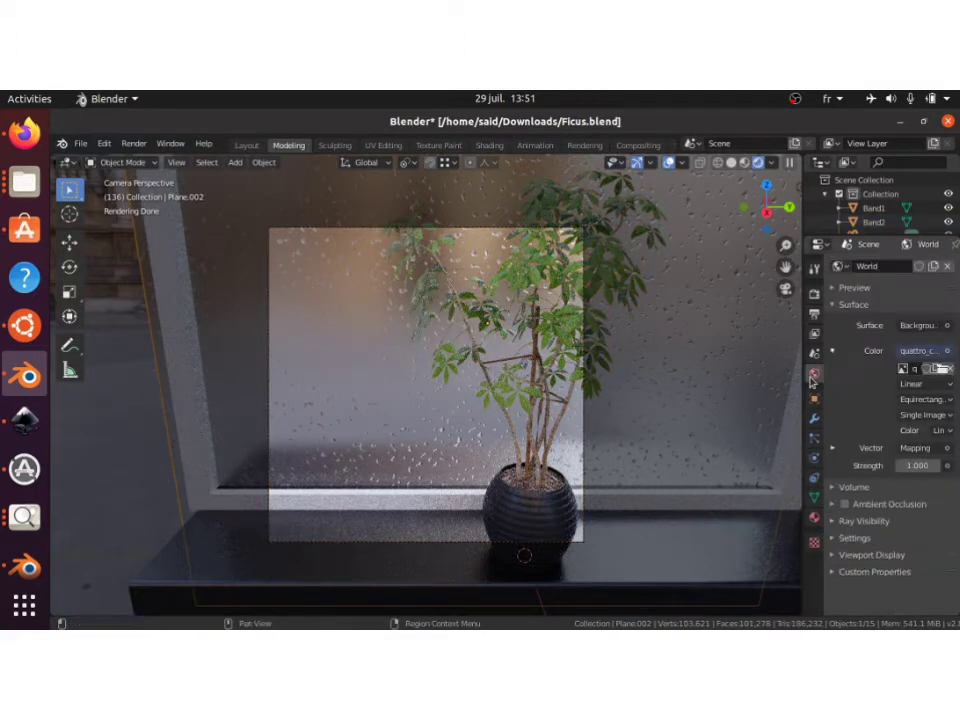
{"action": "left_click", "coordinate": [814, 517]}
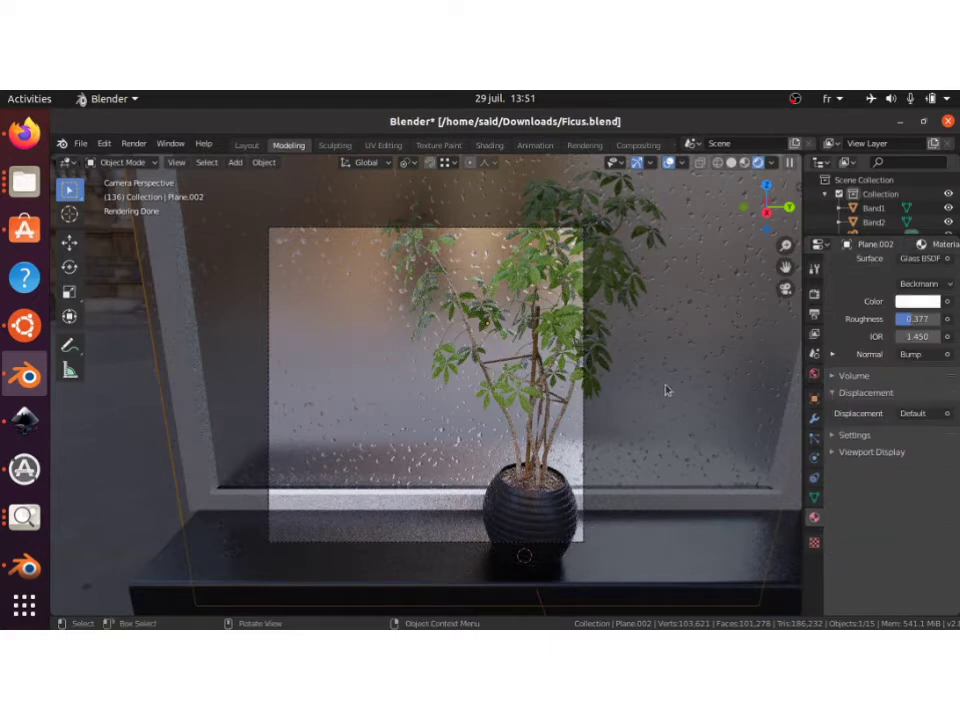
{"action": "scroll", "coordinate": [900, 400], "scroll_direction": "up", "scroll_amount": 4}
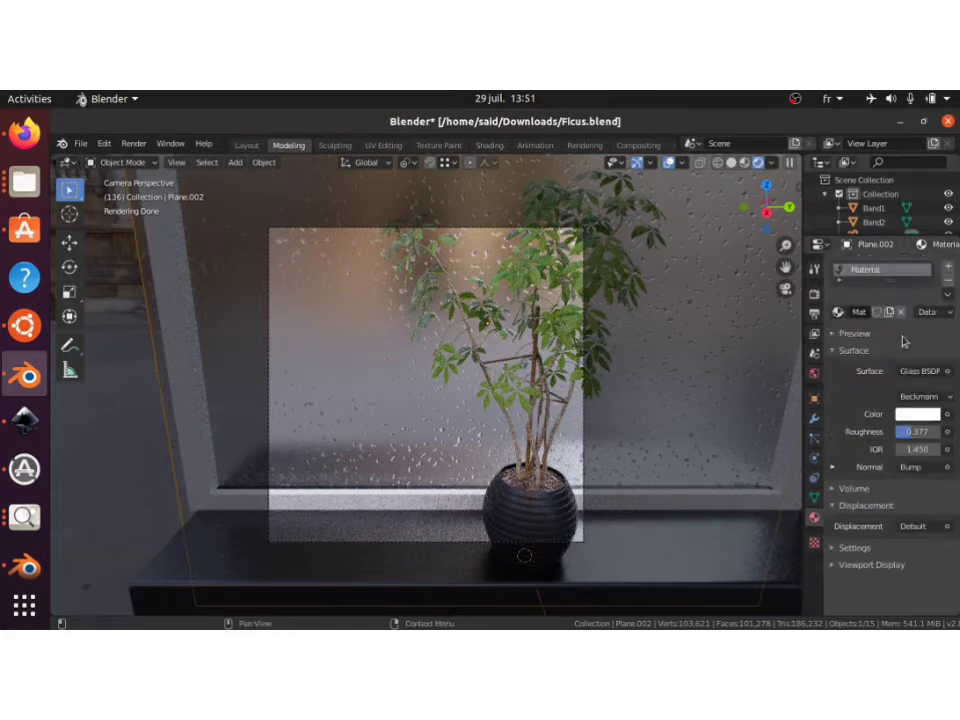
{"action": "left_click", "coordinate": [948, 284]}
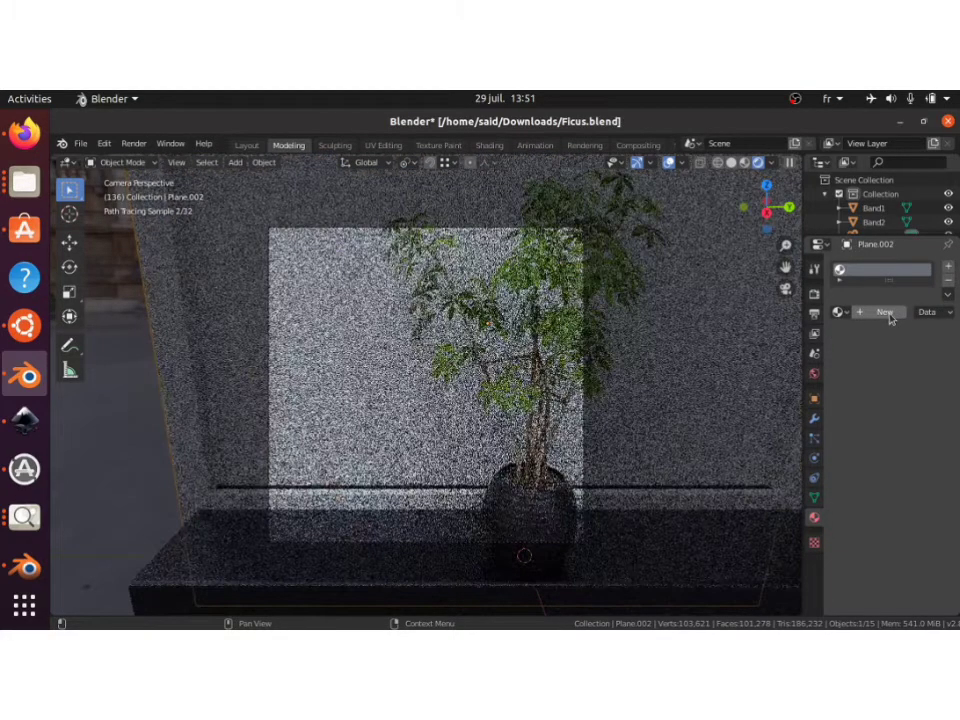
{"action": "left_click", "coordinate": [885, 313]}
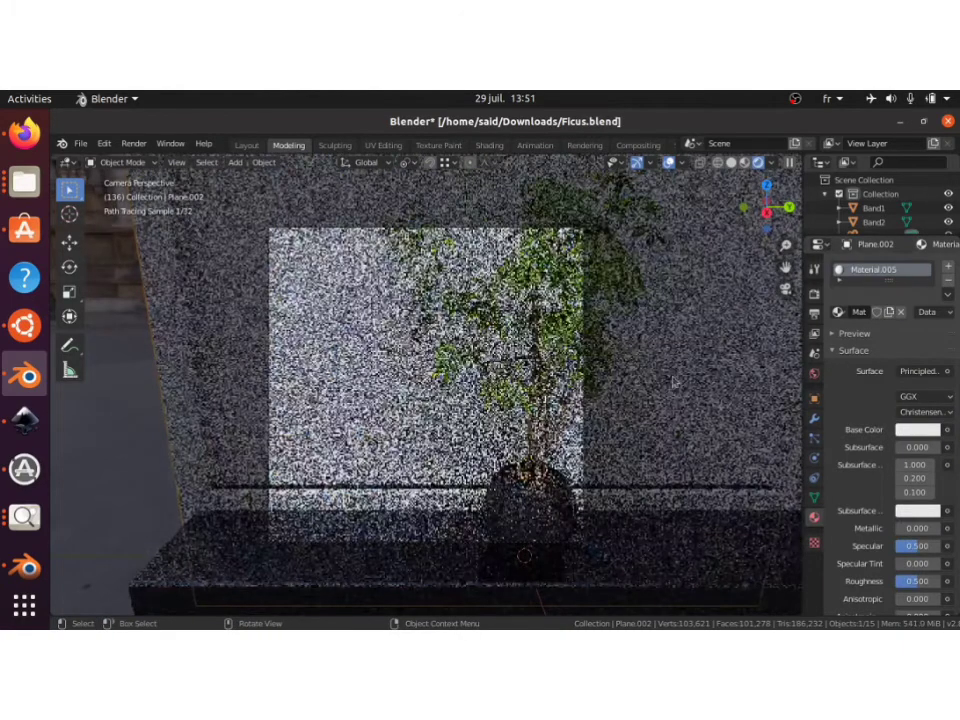
Show the scene in Material Preview shading and isolate the window pane in local view, facing its front
{"action": "key", "text": "z"}
{"action": "key", "text": "2"}
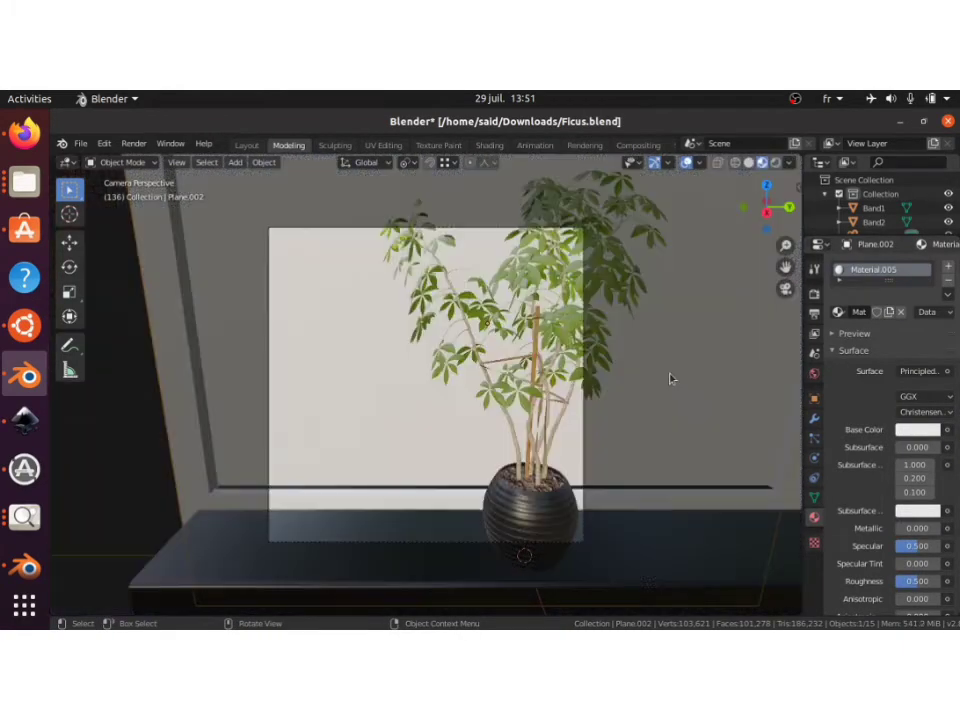
{"action": "key", "text": "KP_Divide"}
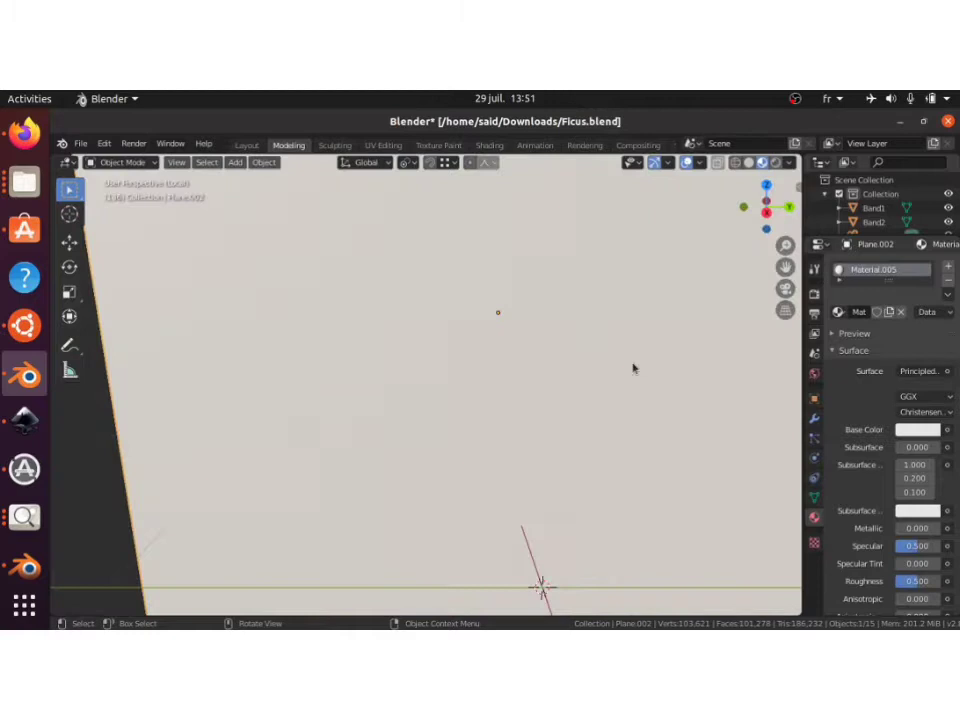
{"action": "key", "text": "KP_1"}
{"action": "key", "text": "KP_3"}
{"action": "key", "text": "KP_6"}
{"action": "key", "text": "KP_6"}
{"action": "key", "text": "KP_6"}
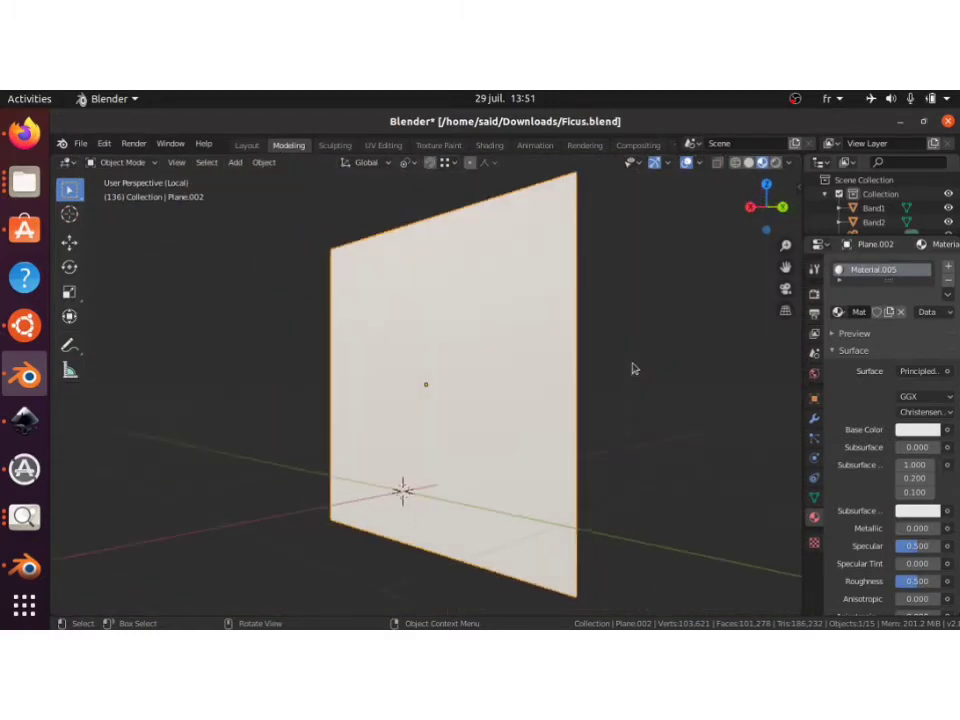
{"action": "key", "text": "KP_8"}
{"action": "key", "text": "KP_4"}
{"action": "key", "text": "KP_4"}
{"action": "key", "text": "KP_4"}
{"action": "key", "text": "KP_4"}
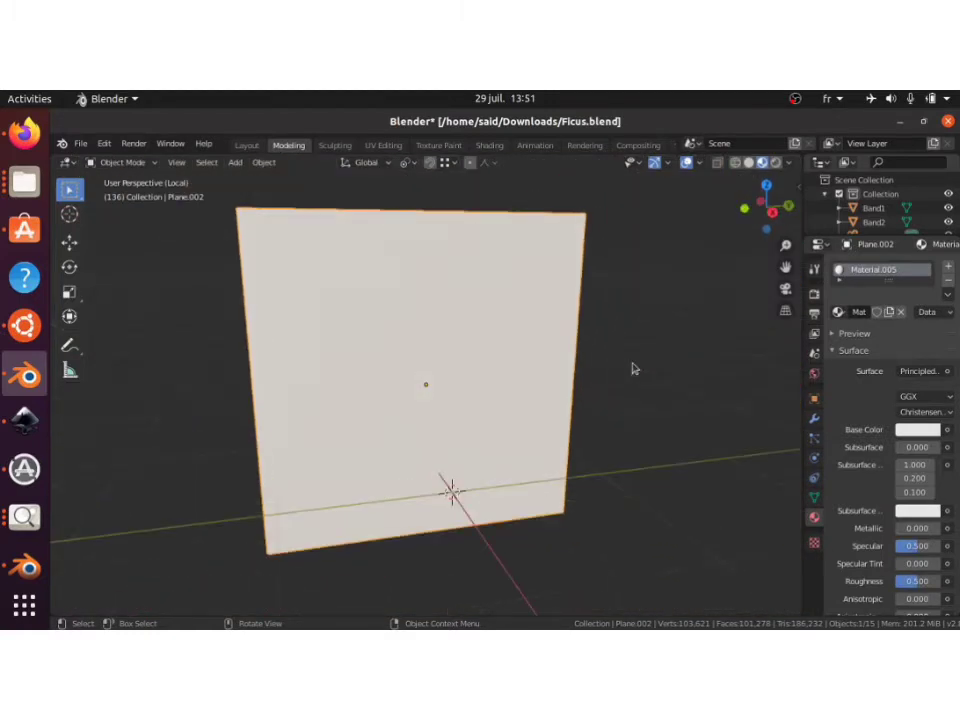
{"action": "key", "text": "KP_6"}
{"action": "key", "text": "KP_Add"}
{"action": "key", "text": "KP_Add"}
{"action": "key", "text": "KP_Subtract"}
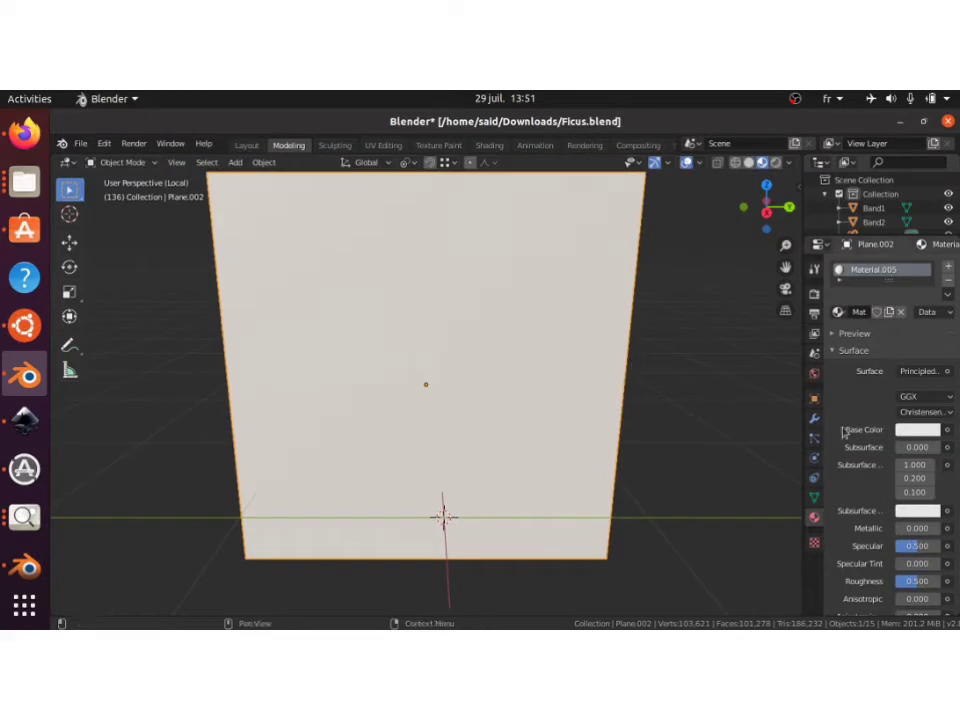
Switch to the Shading workspace and isolate the window pane in its 3D viewport
{"action": "left_click", "coordinate": [492, 146]}
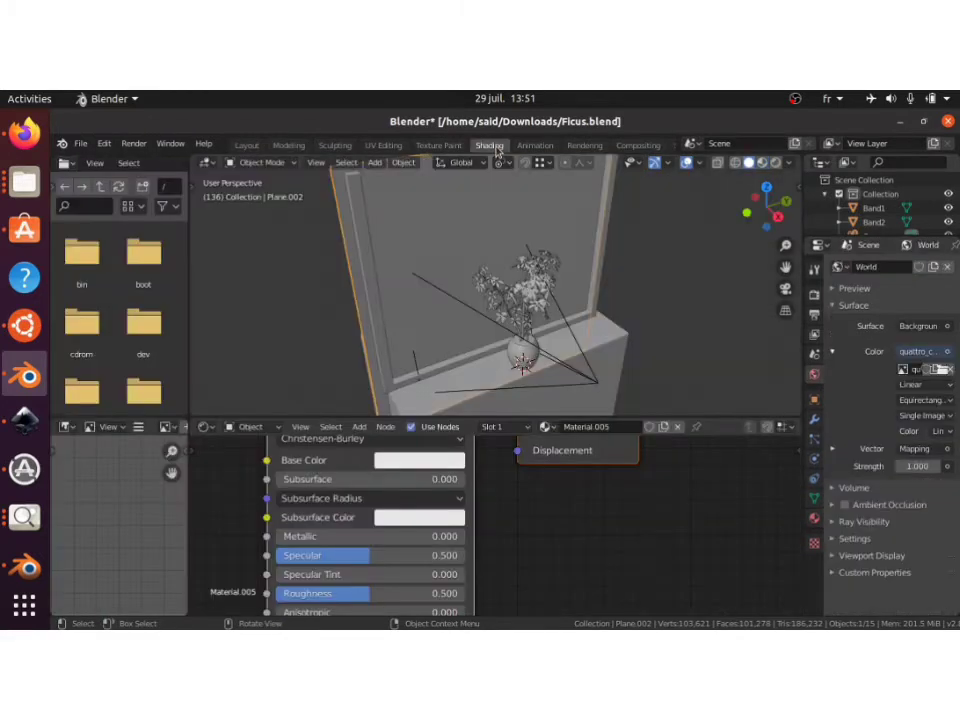
{"action": "left_click", "coordinate": [535, 145]}
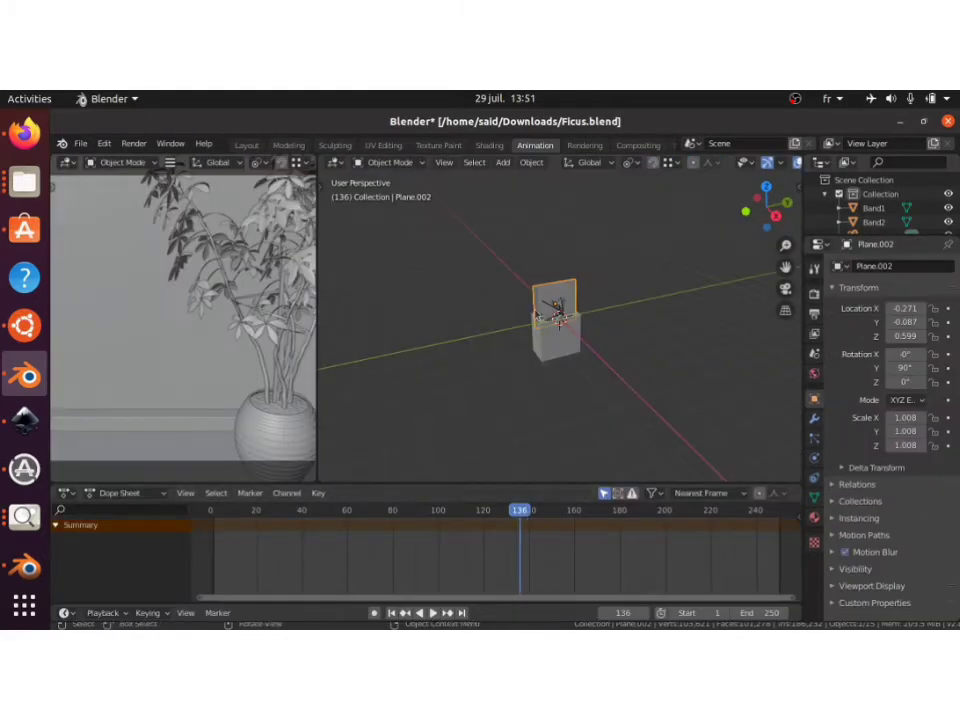
{"action": "key", "text": "KP_Decimal"}
{"action": "left_click", "coordinate": [489, 146]}
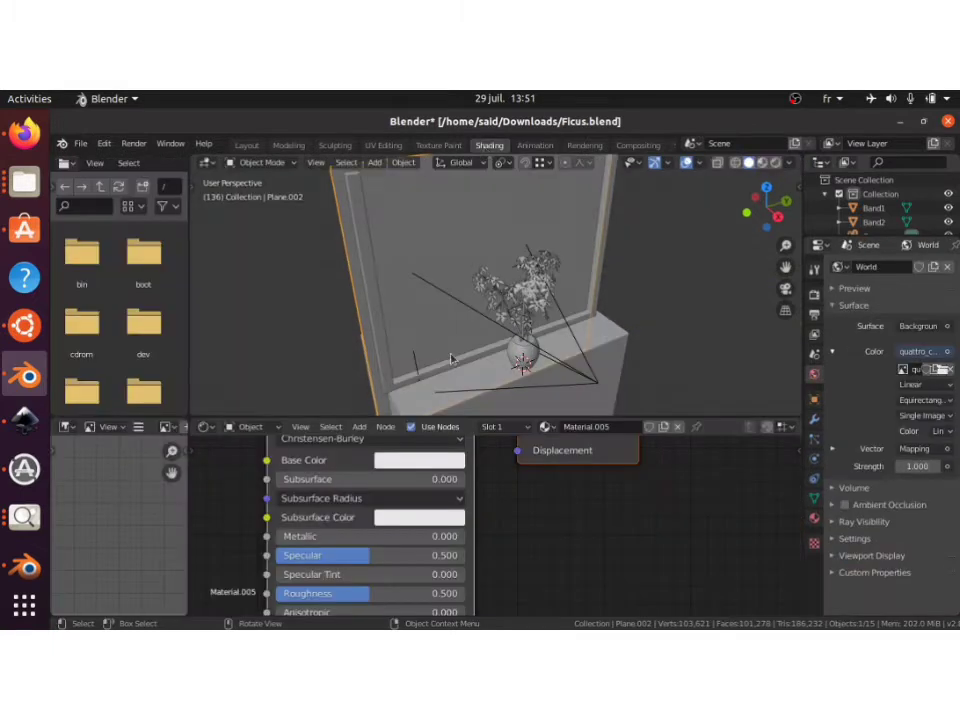
{"action": "key", "text": "KP_Decimal"}
{"action": "key", "text": "KP_Divide"}
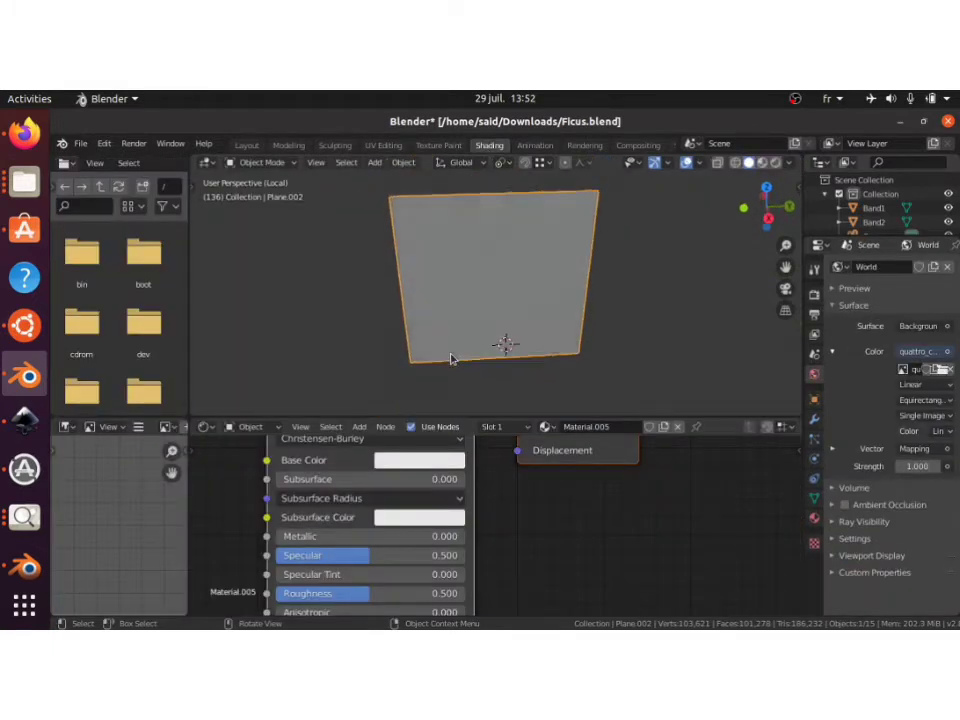
Enlarge the shader node editor's area and frame all of the pane material's nodes in it
{"action": "scroll", "coordinate": [534, 517], "scroll_direction": "down", "scroll_amount": 5}
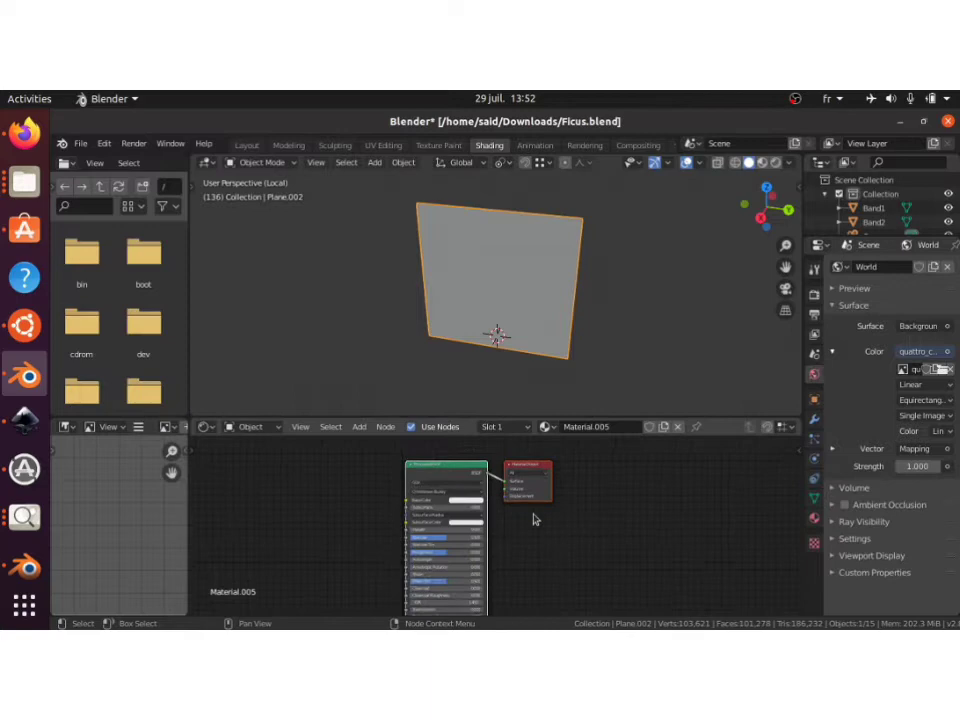
{"action": "scroll", "coordinate": [534, 517], "scroll_direction": "down", "scroll_amount": 2}
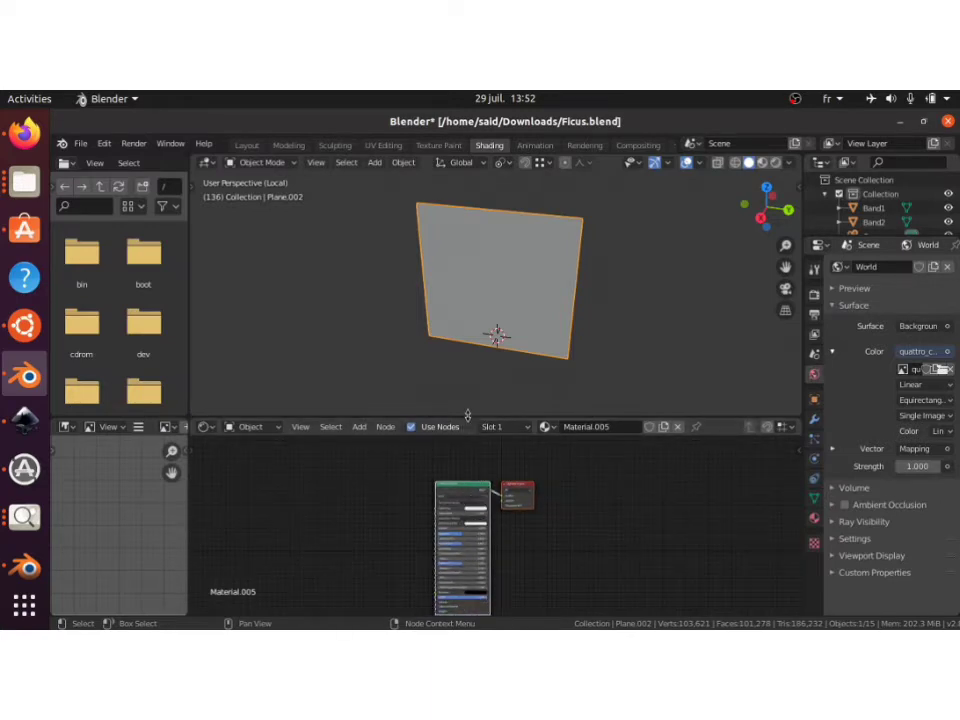
{"action": "left_click_drag", "start_coordinate": [467, 415], "coordinate": [467, 277]}
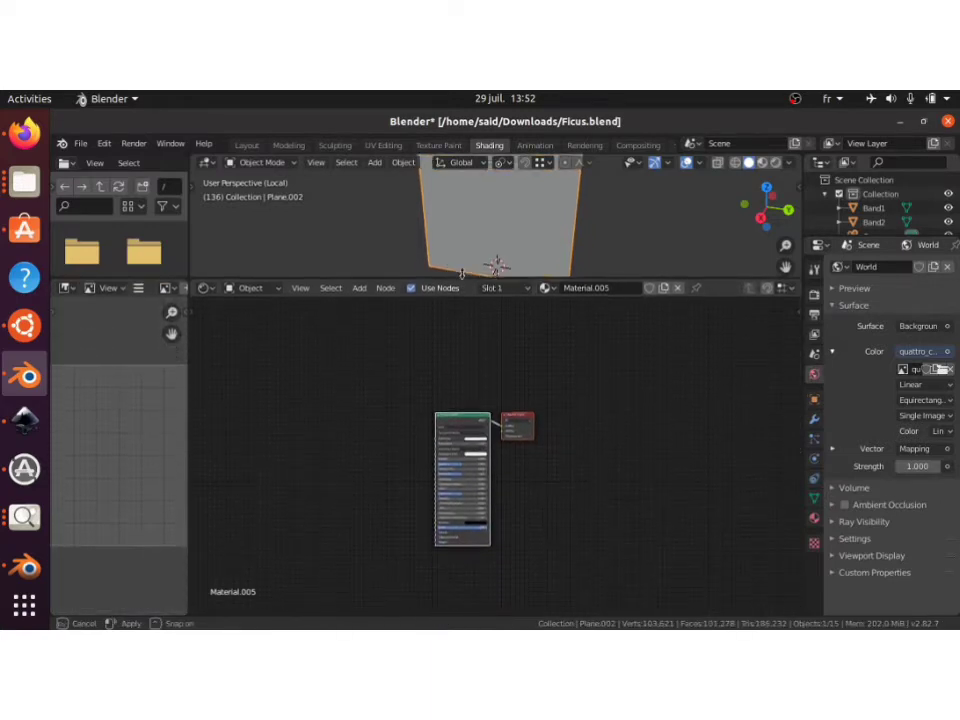
{"action": "left_click", "coordinate": [438, 415]}
{"action": "left_click_drag", "start_coordinate": [375, 371], "coordinate": [643, 589]}
{"action": "key", "text": "KP_Decimal"}
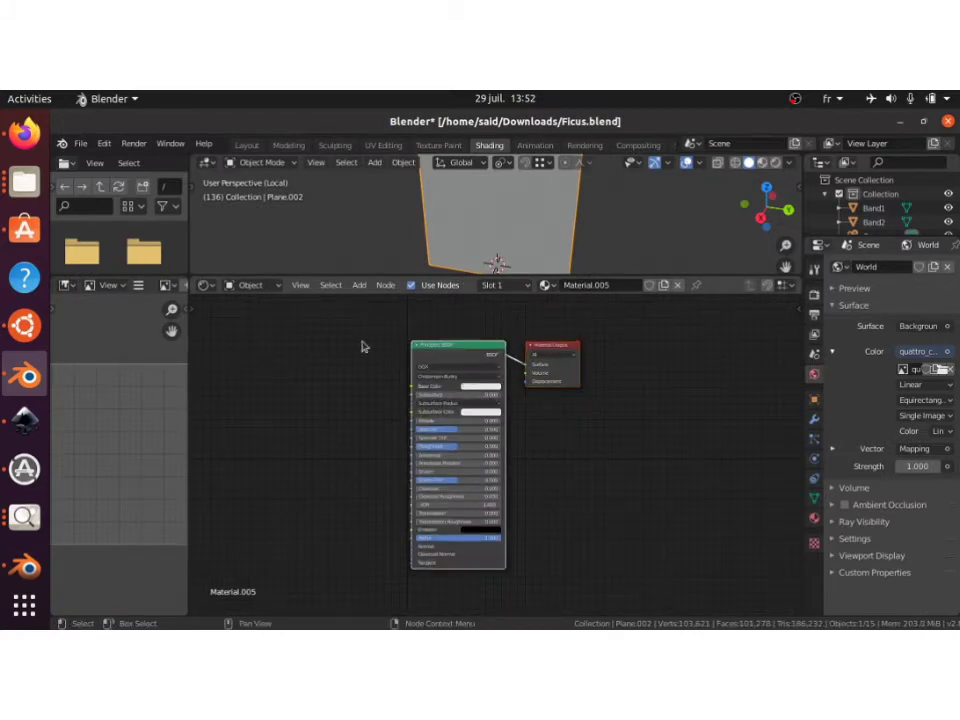
Replace the Principled BSDF with a Glass BSDF node and connect its output to the Material Output's Surface
{"action": "left_click", "coordinate": [437, 354]}
{"action": "key", "text": "Delete"}
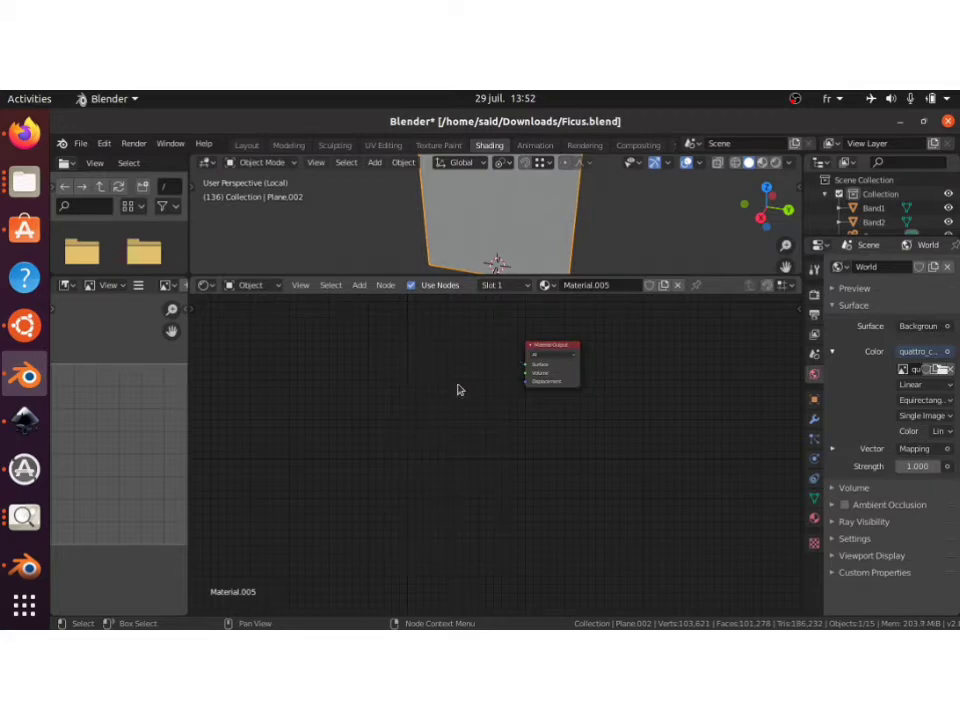
{"action": "key", "text": "shift+a"}
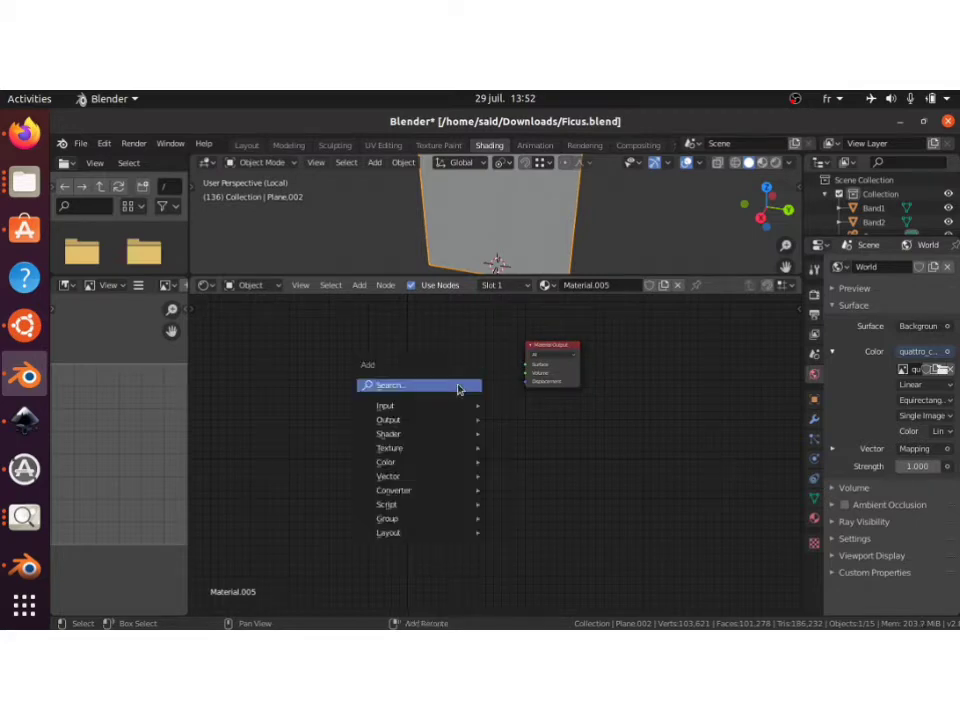
{"action": "left_click", "coordinate": [407, 384]}
{"action": "type", "text": "princ"}
{"action": "key", "text": "Return"}
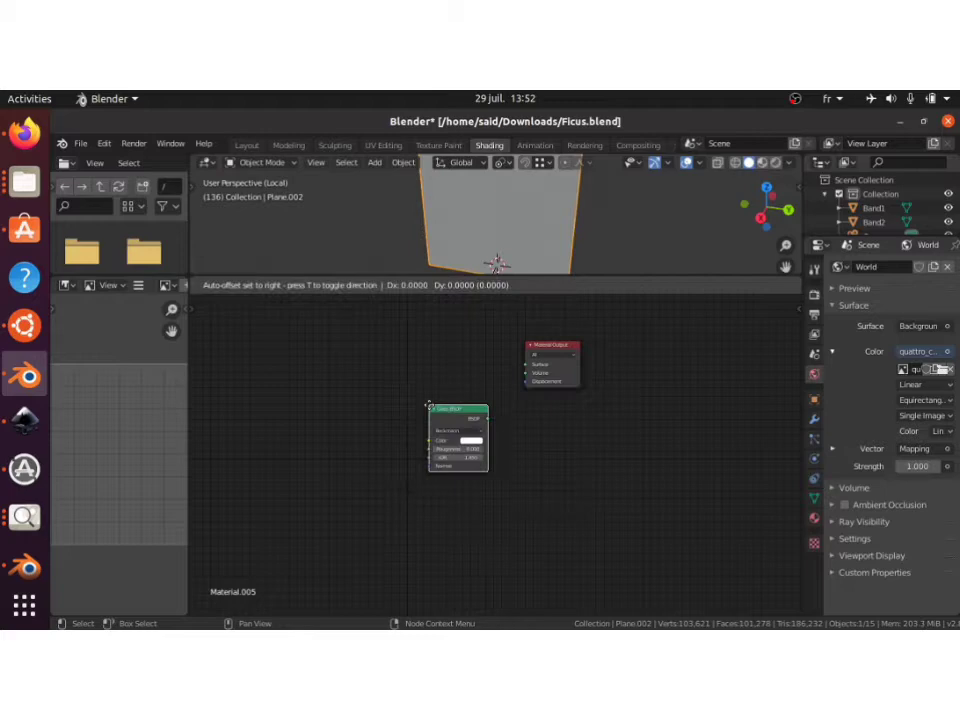
{"action": "left_click", "coordinate": [421, 368]}
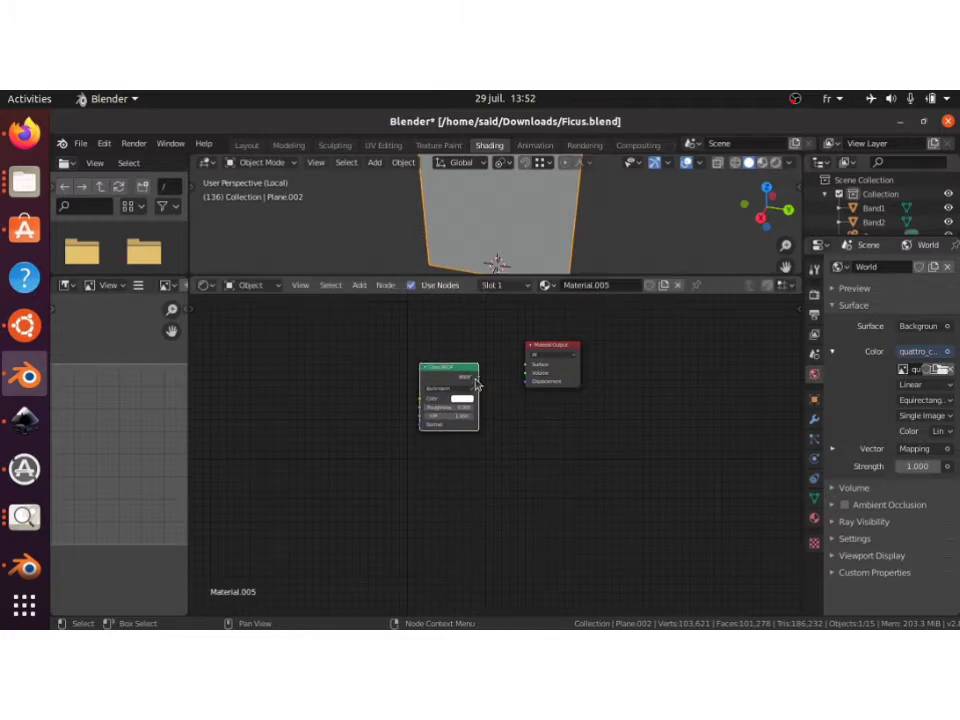
{"action": "left_click_drag", "start_coordinate": [476, 385], "coordinate": [525, 365]}
Display the pane in Material Preview shading and make the 3D viewport taller to see the glass
{"action": "key", "text": "z"}
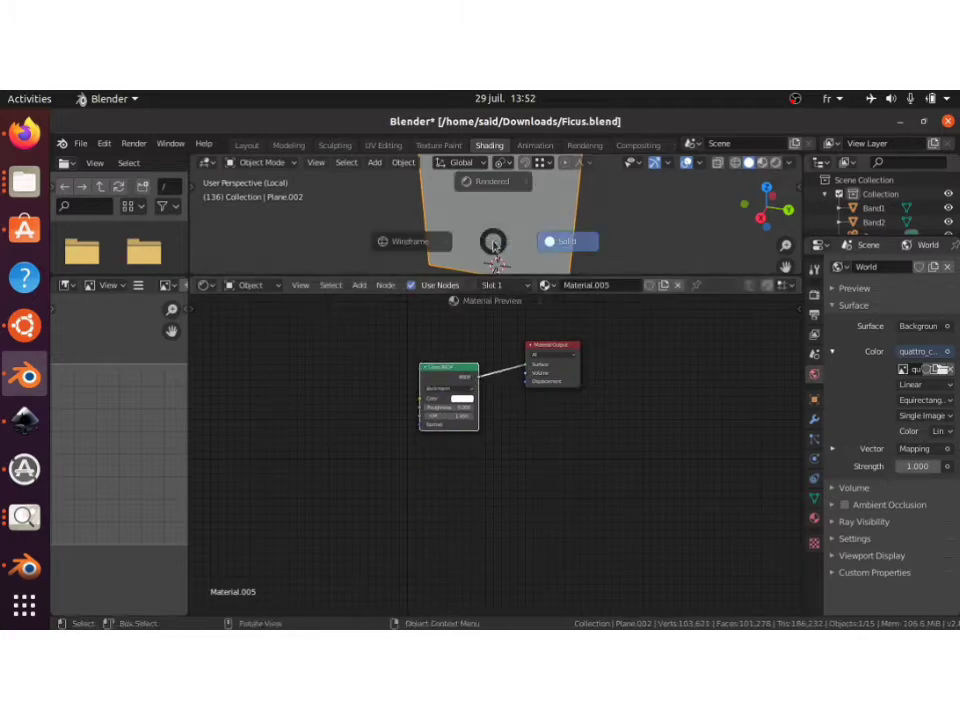
{"action": "left_click", "coordinate": [494, 258]}
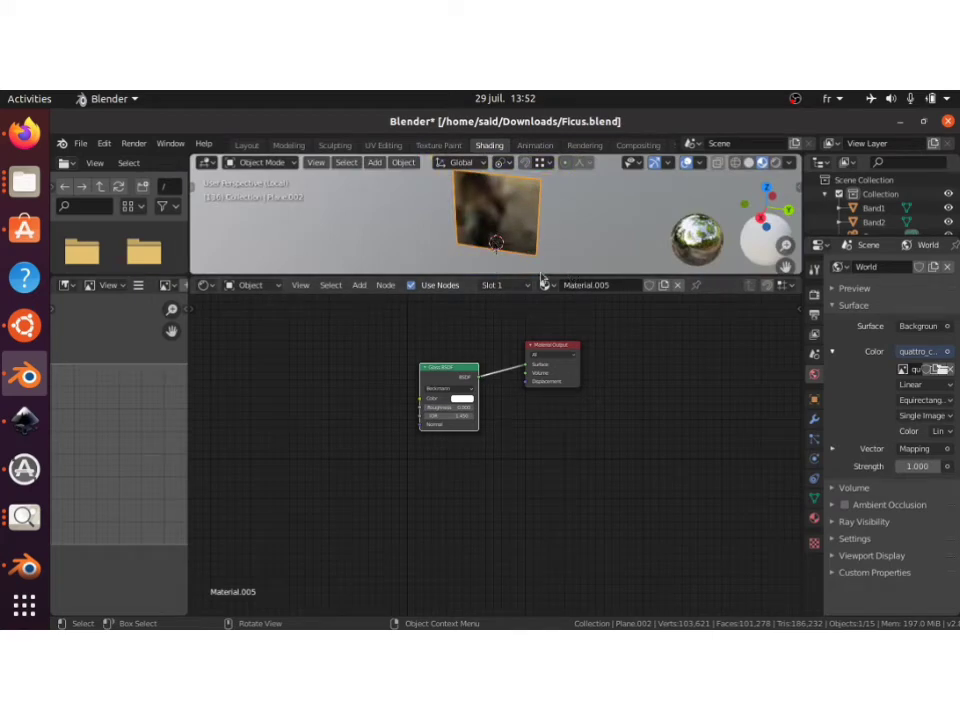
{"action": "left_click_drag", "start_coordinate": [535, 275], "coordinate": [536, 354]}
{"action": "scroll", "coordinate": [521, 245], "scroll_direction": "up", "scroll_amount": 6}
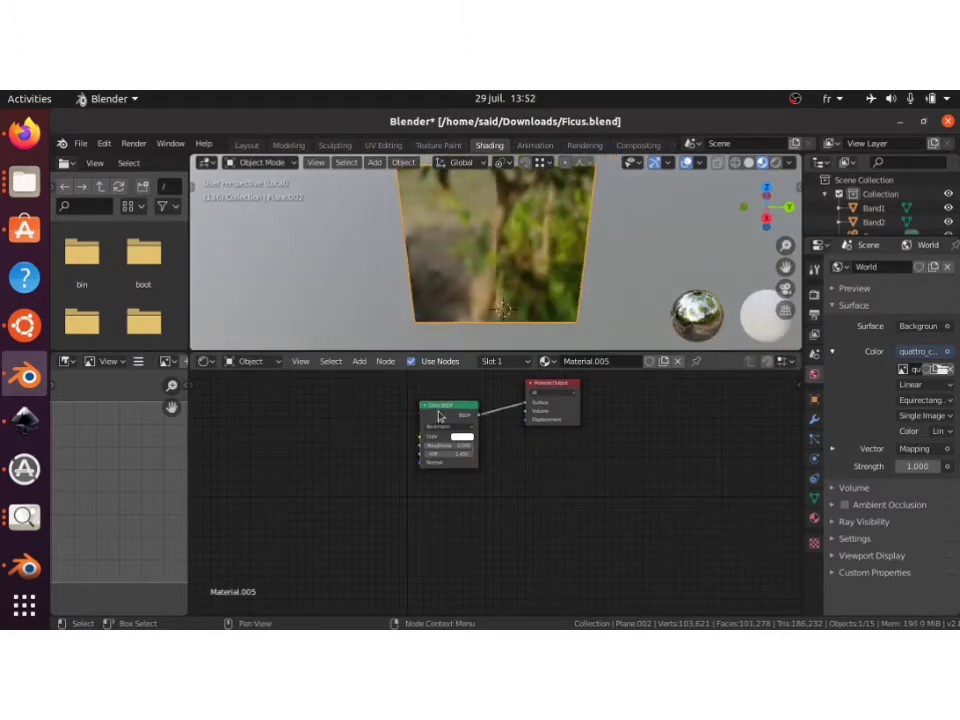
Add a ColorRamp node to the pane's material, placed to the left of the Glass BSDF
{"action": "scroll", "coordinate": [355, 450], "scroll_direction": "down", "scroll_amount": 1}
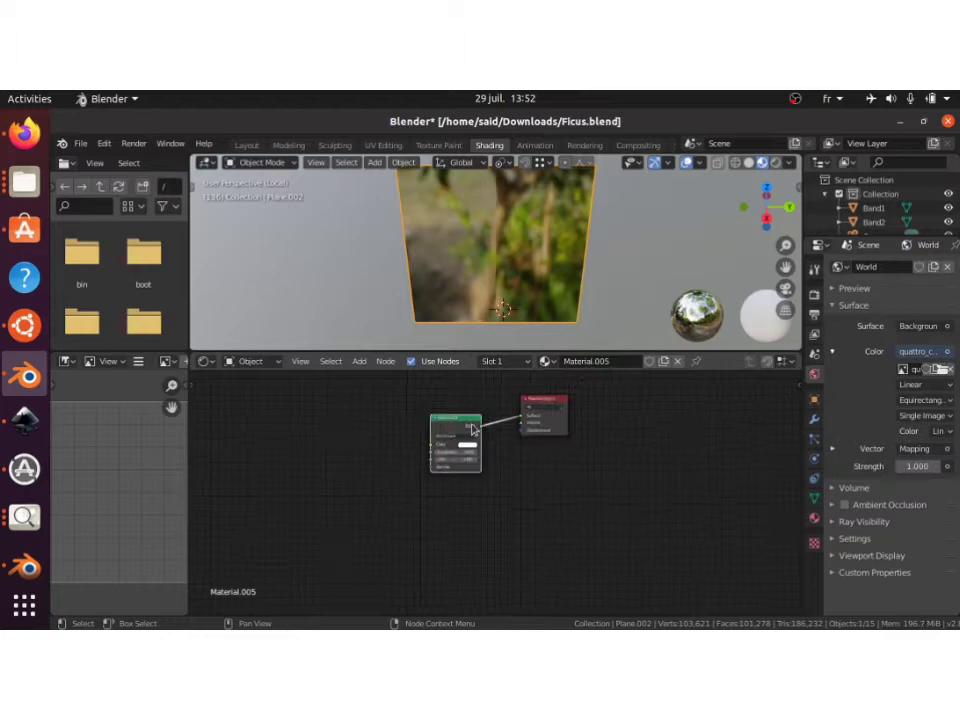
{"action": "key", "text": "shift+a"}
{"action": "left_click", "coordinate": [324, 446]}
{"action": "type", "text": "color"}
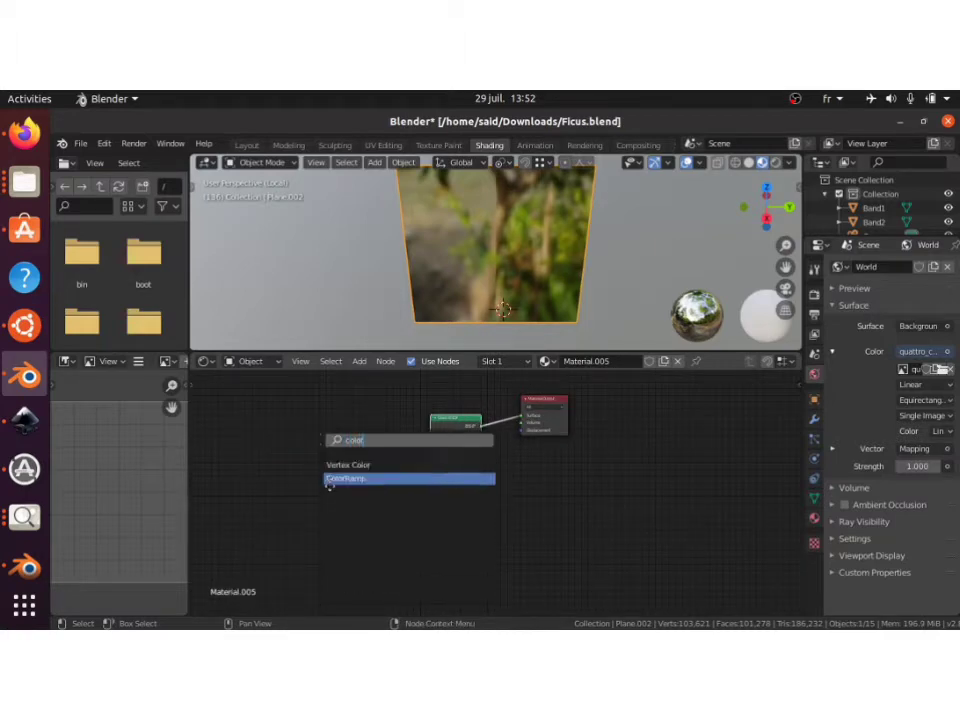
{"action": "left_click", "coordinate": [330, 479]}
{"action": "left_click", "coordinate": [254, 404]}
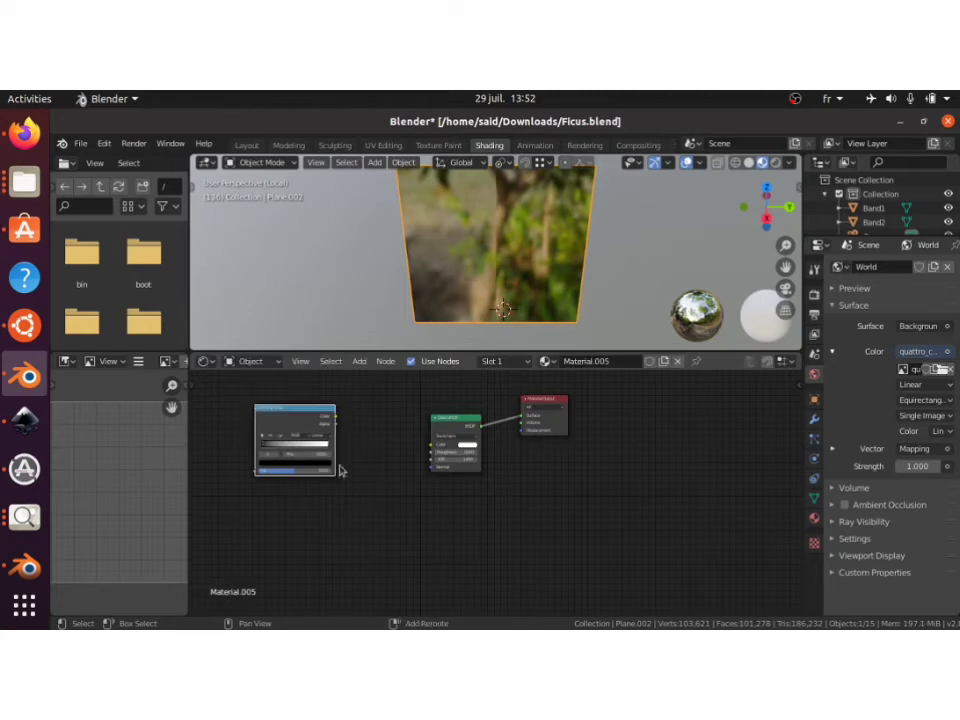
Add a Bump node before the Glass BSDF, linking the ColorRamp's Color to its Height and its Normal output to the glass's Normal
{"action": "key", "text": "shift+a"}
{"action": "left_click", "coordinate": [313, 465]}
{"action": "type", "text": "bum"}
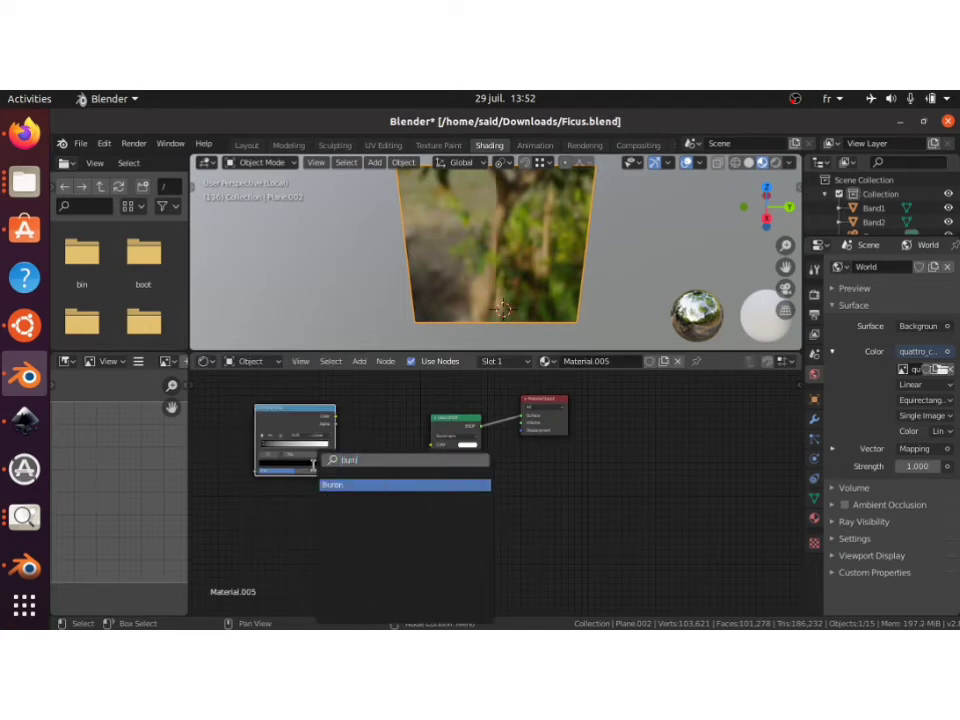
{"action": "key", "text": "Return"}
{"action": "left_click", "coordinate": [351, 437]}
{"action": "left_click", "coordinate": [352, 437]}
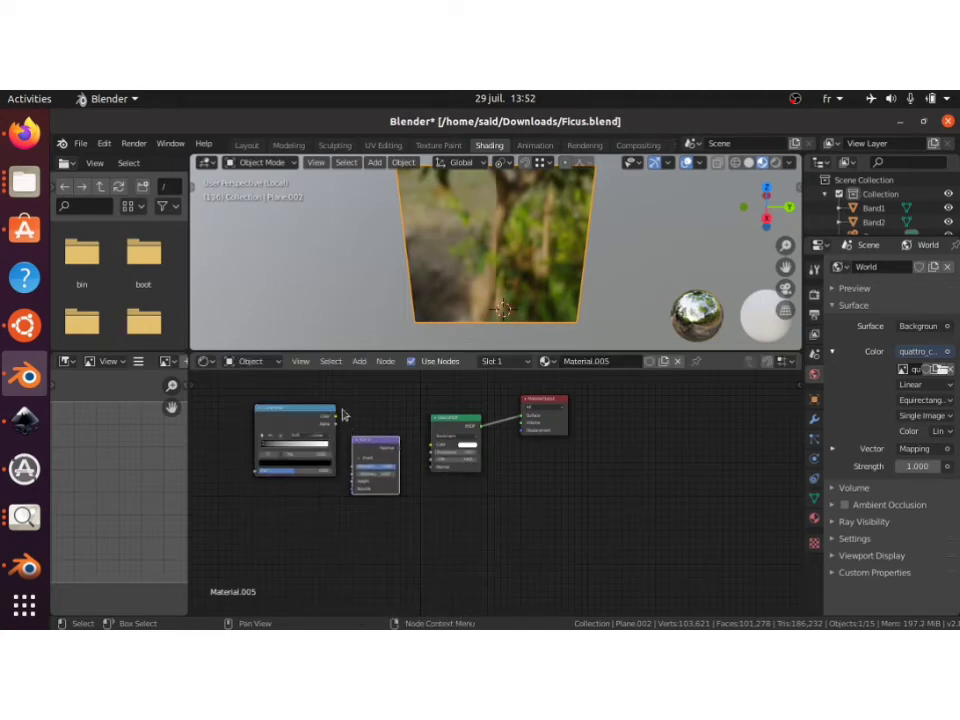
{"action": "left_click_drag", "start_coordinate": [335, 415], "coordinate": [354, 482]}
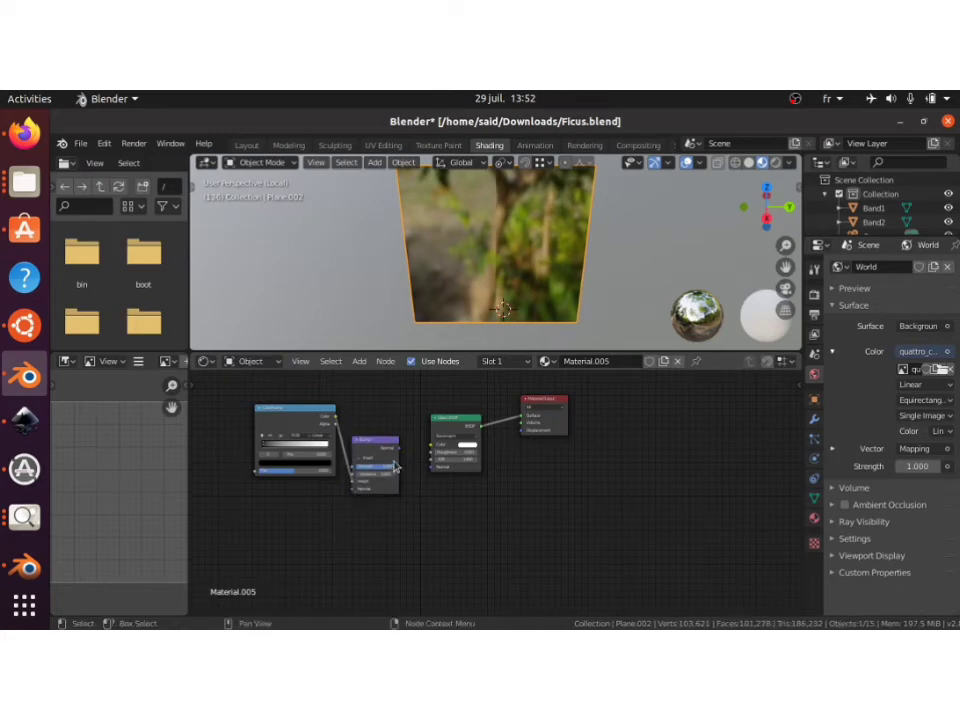
{"action": "left_click_drag", "start_coordinate": [399, 448], "coordinate": [430, 466]}
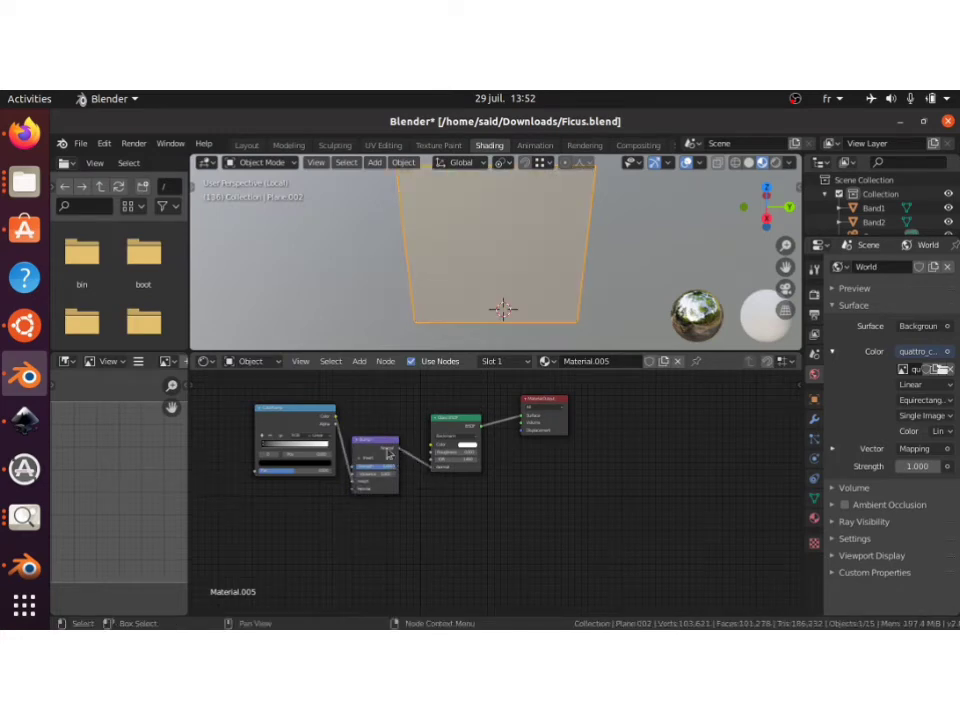
Add a Musgrave Texture node before the ColorRamp and connect its Fac output to the ramp's Fac input
{"action": "left_click", "coordinate": [274, 409]}
{"action": "key", "text": "KP_Decimal"}
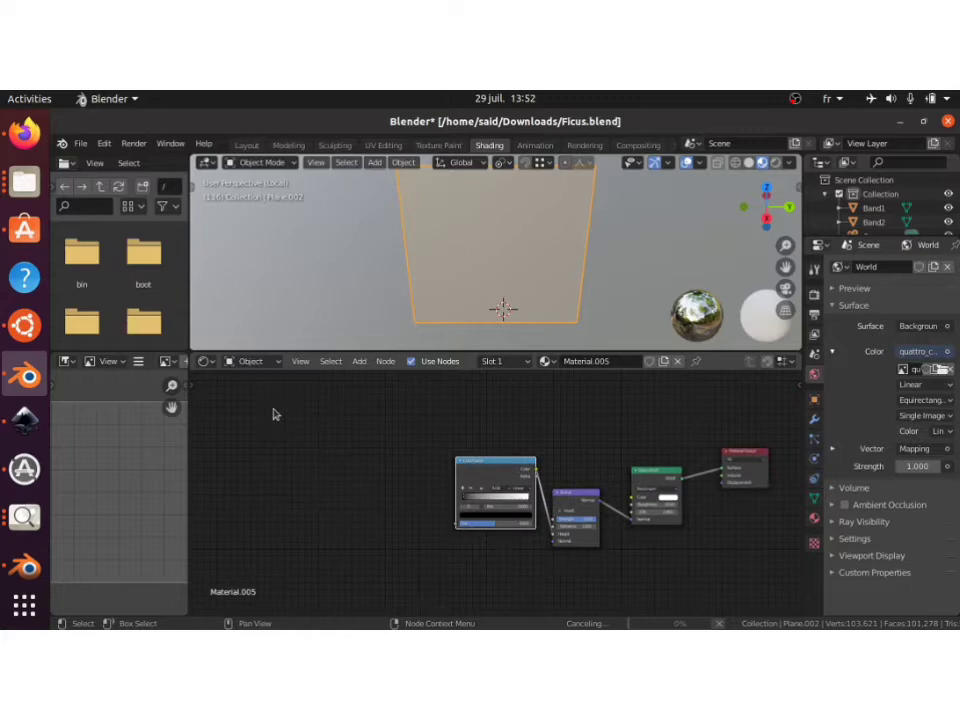
{"action": "key", "text": "shift+a"}
{"action": "left_click", "coordinate": [299, 467]}
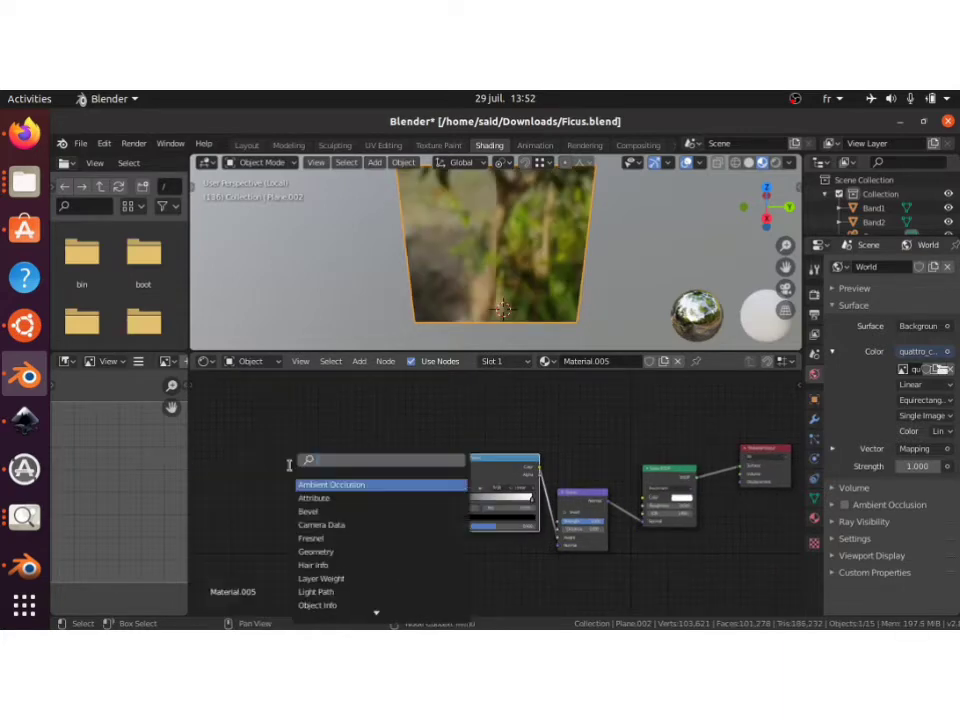
{"action": "type", "text": "magic"}
{"action": "key", "text": "Return"}
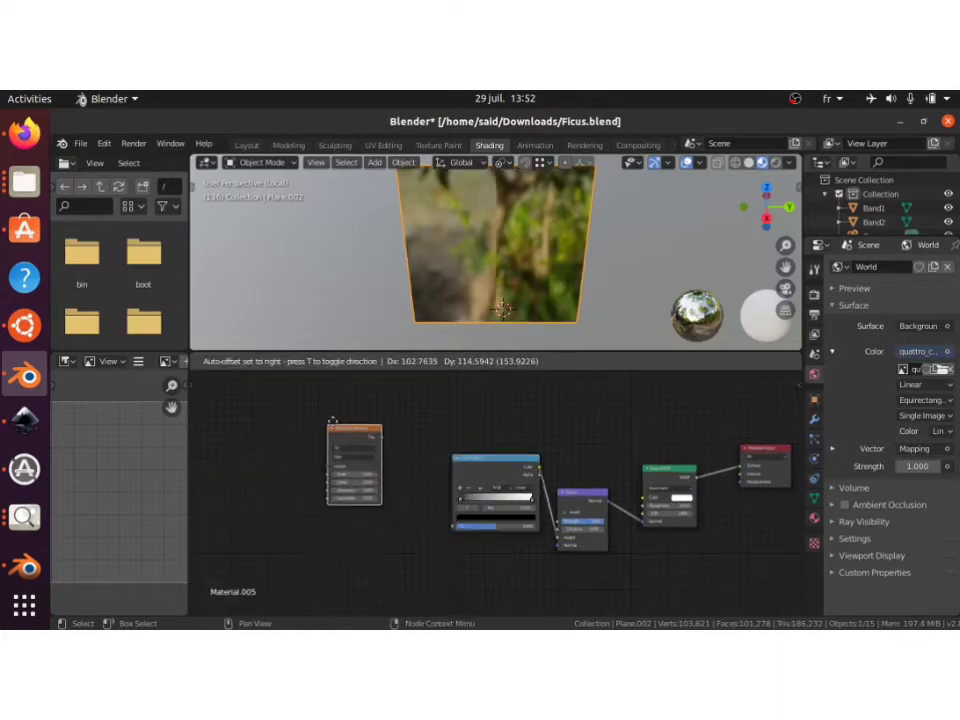
{"action": "left_click", "coordinate": [349, 445]}
{"action": "left_click_drag", "start_coordinate": [405, 456], "coordinate": [455, 525]}
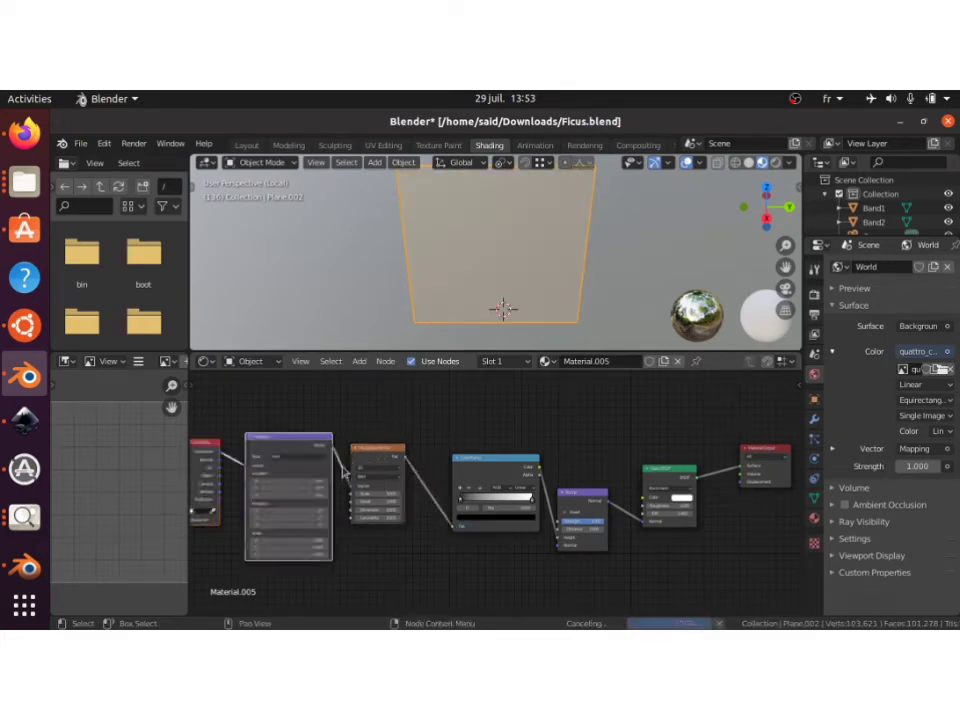
Add Mapping and Texture Coordinate nodes to the Musgrave Texture and feed the Mapping's Vector from the Object coordinates
{"action": "key", "text": "ctrl+t"}
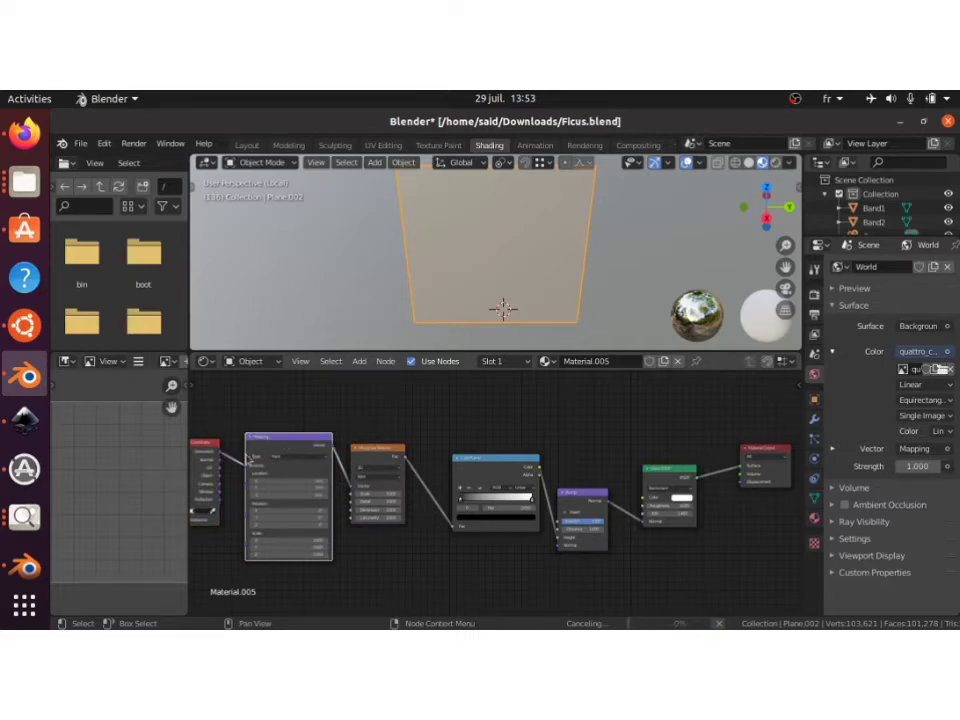
{"action": "middle_click_drag", "start_coordinate": [223, 450], "coordinate": [430, 446]}
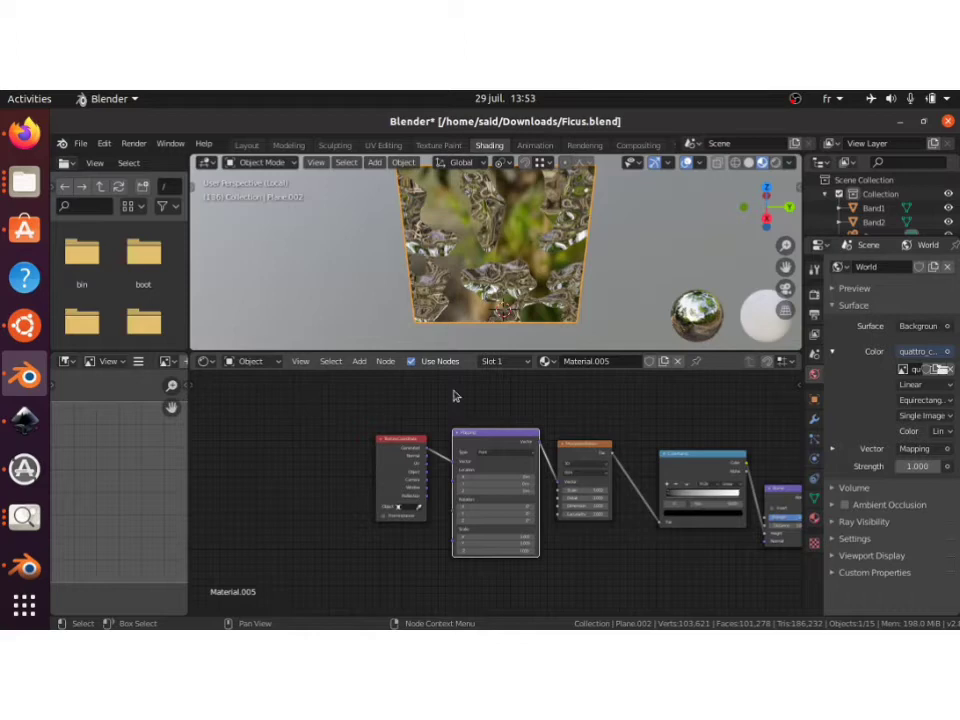
{"action": "scroll", "coordinate": [452, 392], "scroll_direction": "up", "scroll_amount": 3}
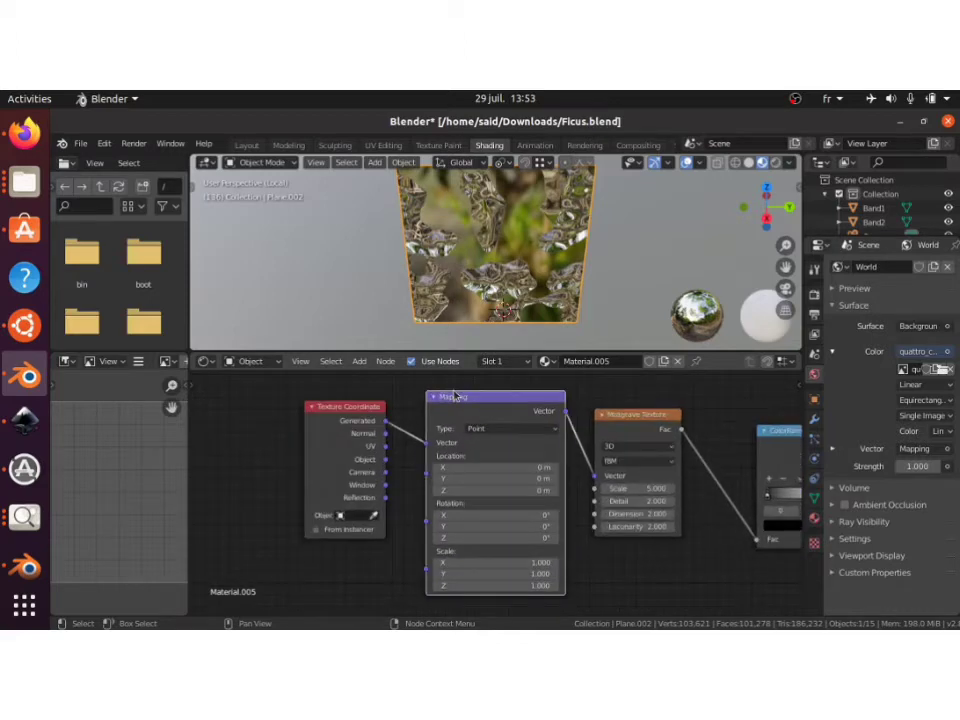
{"action": "left_click_drag", "start_coordinate": [384, 463], "coordinate": [428, 444]}
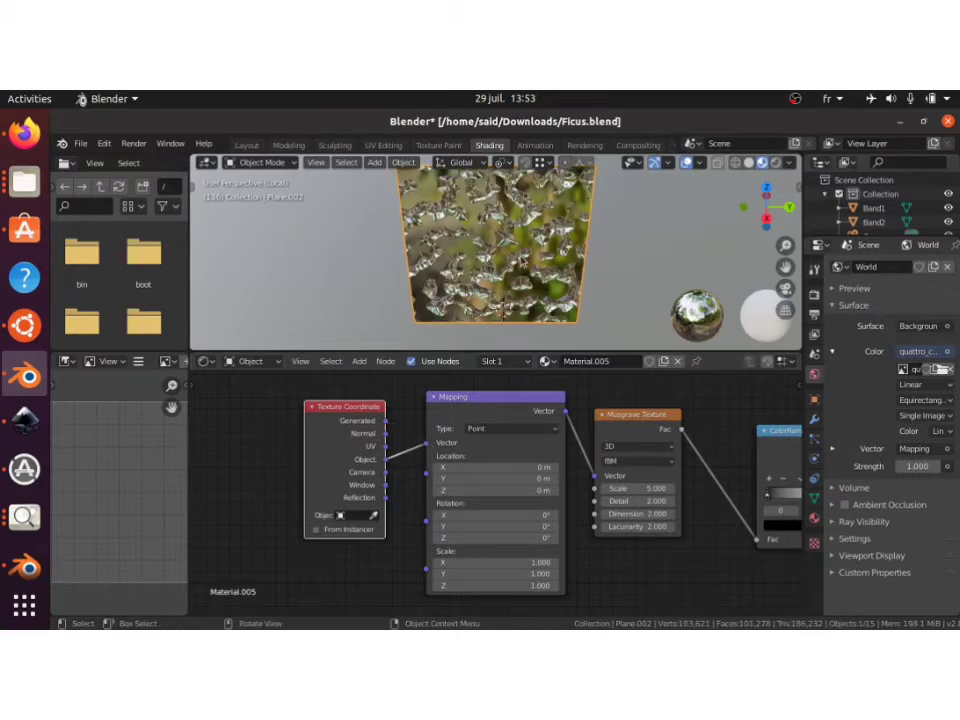
Preview the ColorRamp's output on the pane and set the Musgrave Texture's type to Ridged Multifractal
{"action": "left_click", "coordinate": [628, 423]}
{"action": "middle_click_drag", "start_coordinate": [699, 414], "coordinate": [628, 424]}
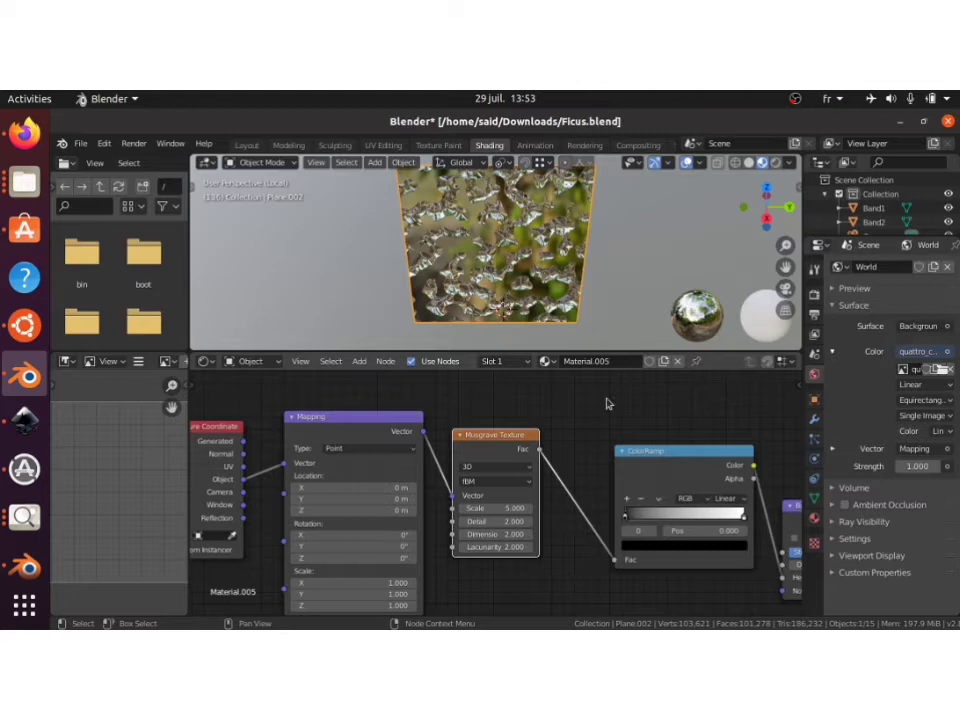
{"action": "left_click", "coordinate": [651, 462], "text": "ctrl+shift"}
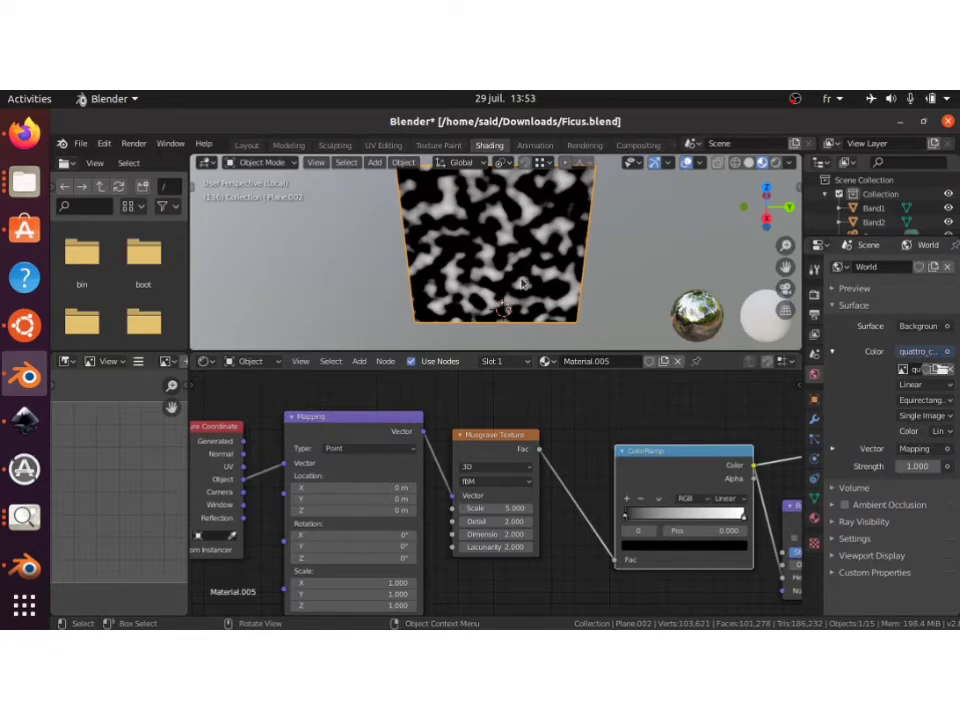
{"action": "scroll", "coordinate": [500, 500], "scroll_direction": "up", "scroll_amount": 3}
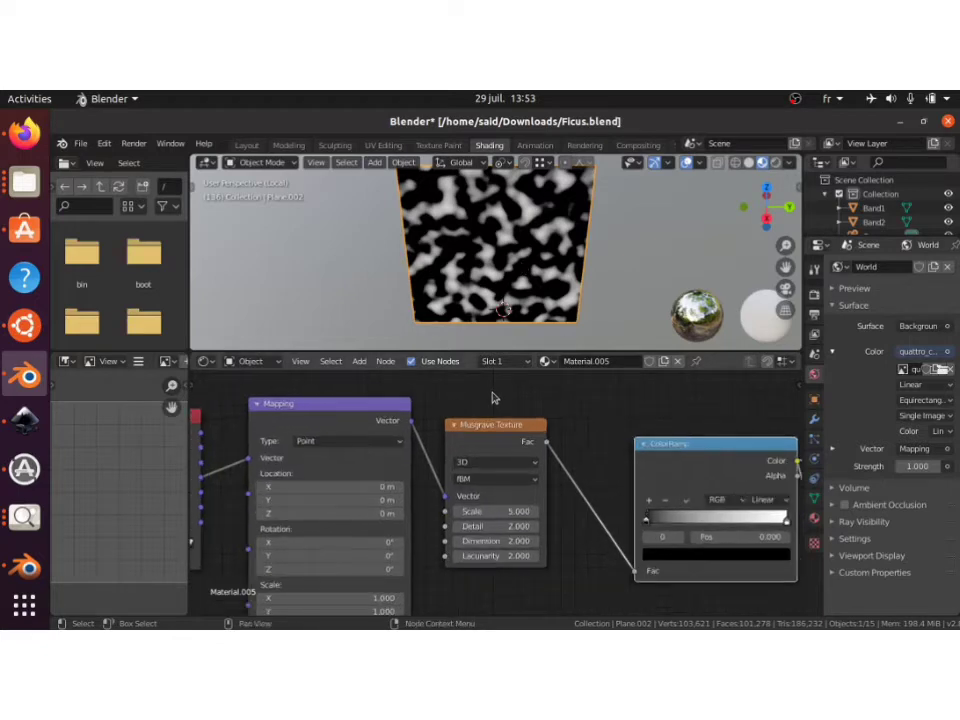
{"action": "left_click", "coordinate": [474, 477]}
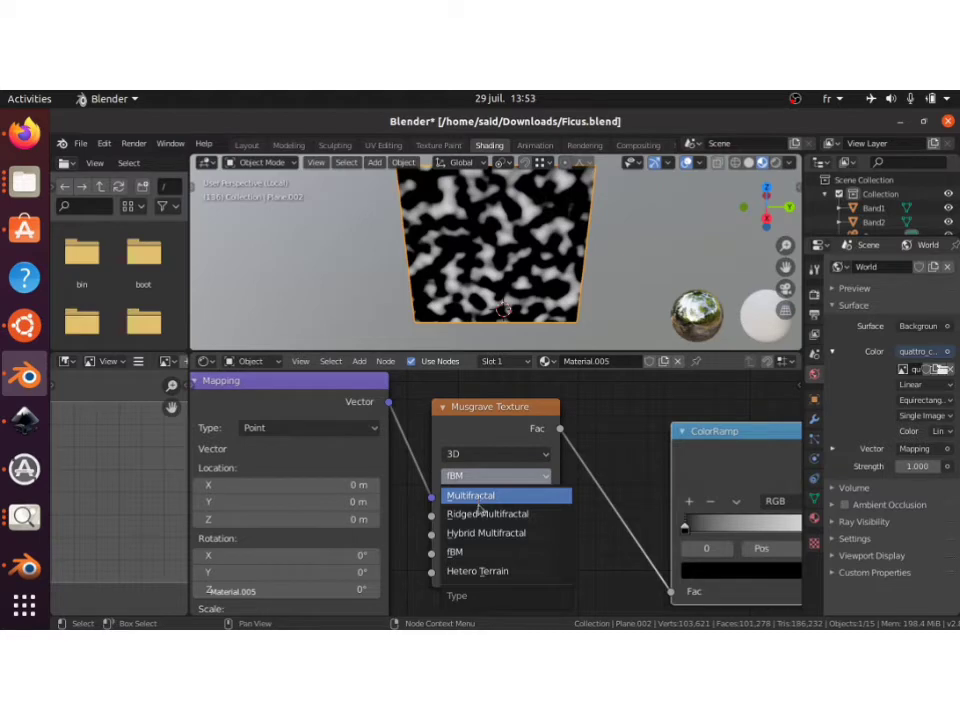
{"action": "left_click", "coordinate": [485, 513]}
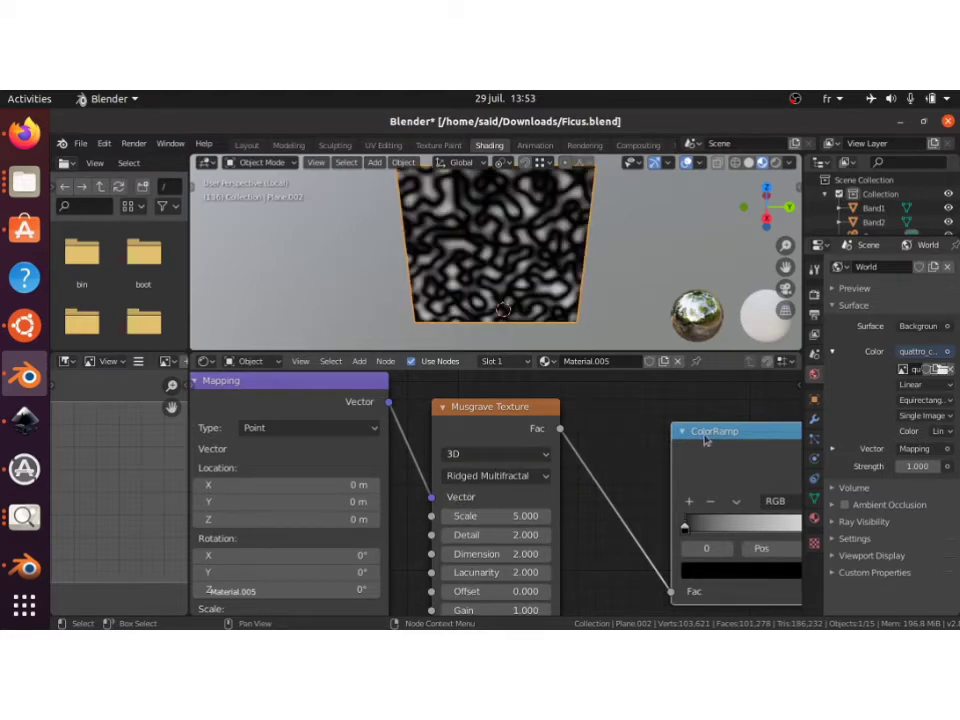
Move the ColorRamp's black stop to position 0.205 and set the Musgrave Texture's Scale to 14.3
{"action": "scroll", "coordinate": [633, 428], "scroll_direction": "down", "scroll_amount": 1}
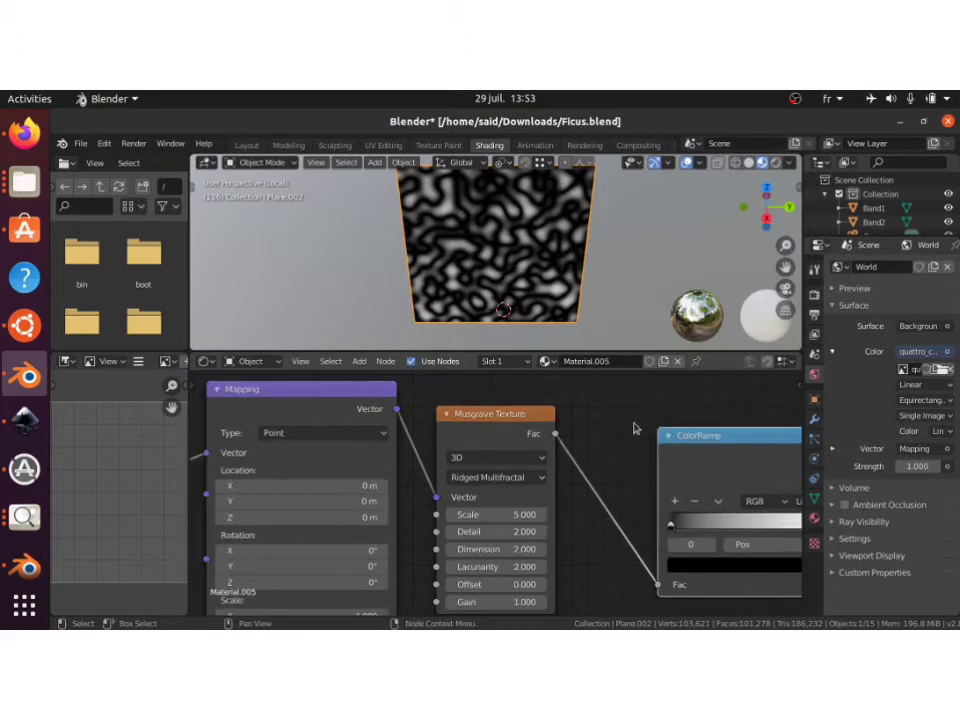
{"action": "left_click_drag", "start_coordinate": [673, 522], "coordinate": [706, 524]}
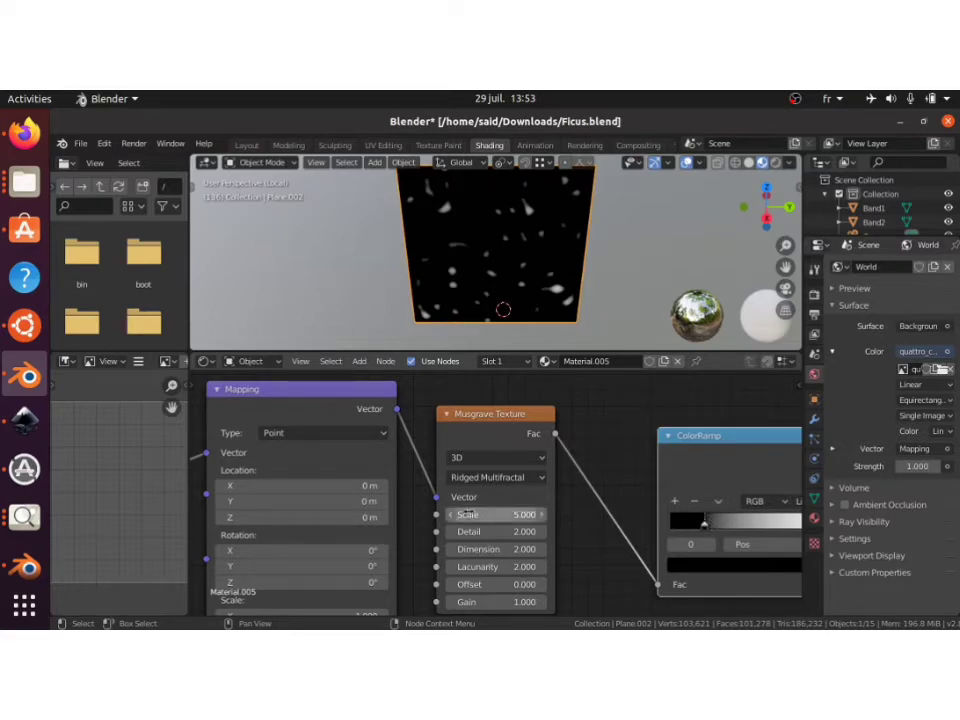
{"action": "left_click_drag", "start_coordinate": [495, 514], "coordinate": [576, 514]}
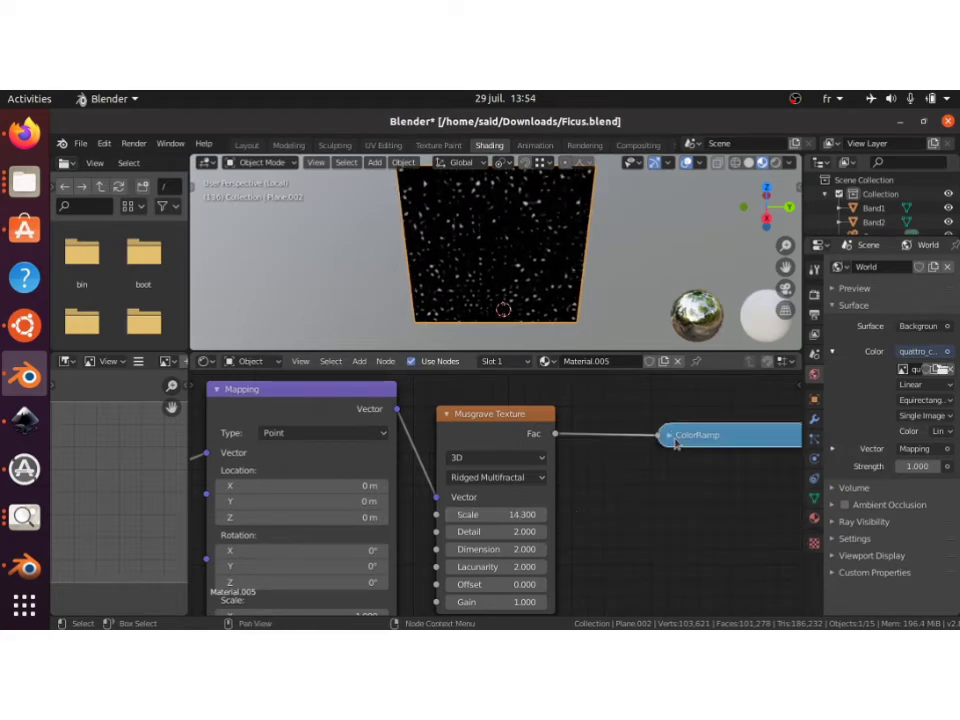
Route the Glass BSDF back to the Material Output's Surface in place of the ColorRamp preview
{"action": "scroll", "coordinate": [676, 443], "scroll_direction": "down", "scroll_amount": 1}
{"action": "scroll", "coordinate": [676, 443], "scroll_direction": "down", "scroll_amount": 3}
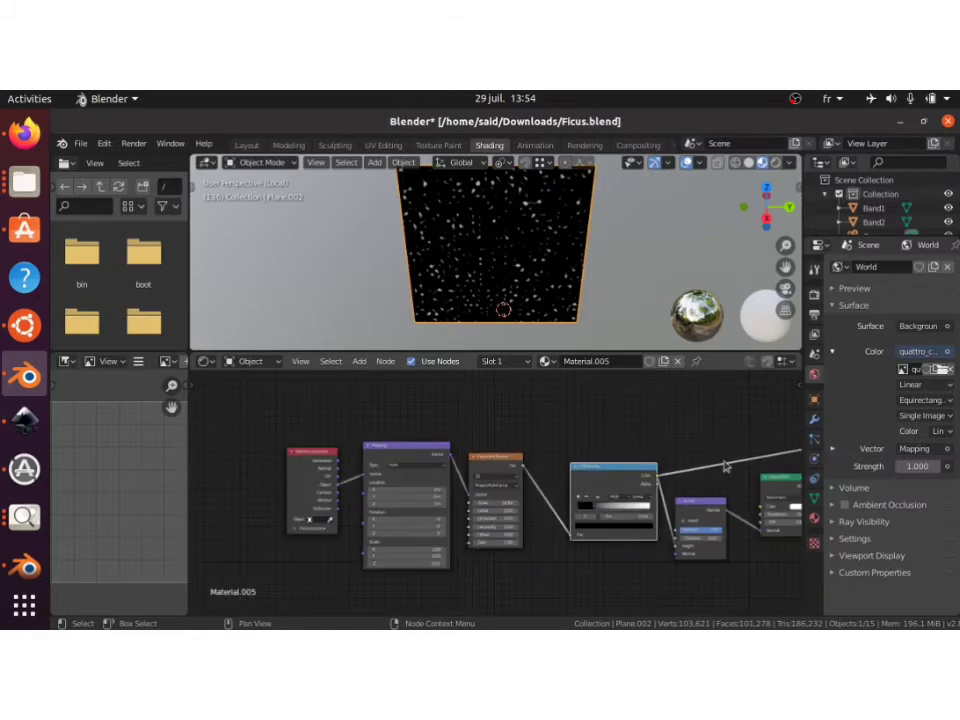
{"action": "scroll", "coordinate": [729, 466], "scroll_direction": "down", "scroll_amount": 1}
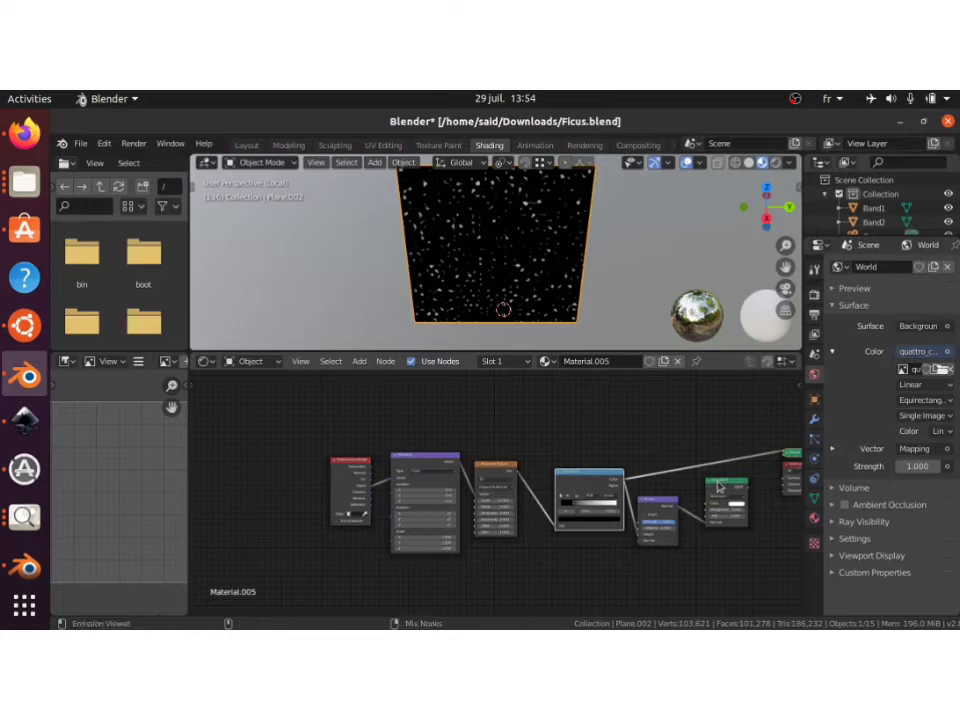
{"action": "left_click", "coordinate": [718, 486], "text": "ctrl+shift"}
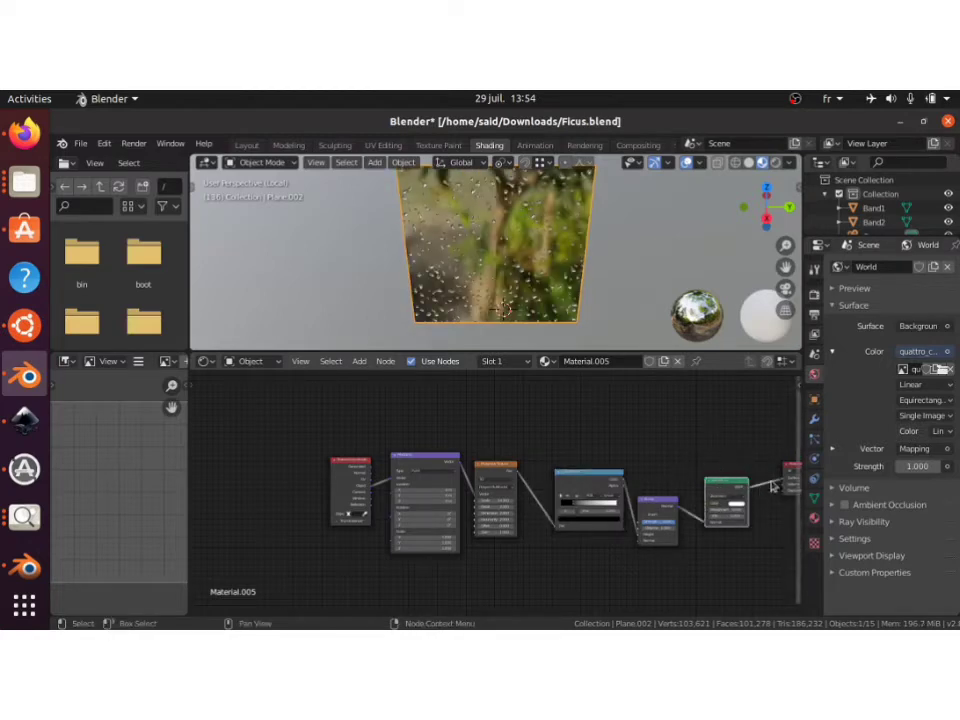
Examine the water drops on the glass pane from different viewing angles and distances
{"action": "middle_click_drag", "start_coordinate": [491, 242], "coordinate": [490, 245]}
{"action": "scroll", "coordinate": [490, 246], "scroll_direction": "up", "scroll_amount": 3}
{"action": "key", "text": "KP_2"}
{"action": "key", "text": "KP_2"}
{"action": "scroll", "coordinate": [490, 246], "scroll_direction": "down", "scroll_amount": 3}
{"action": "scroll", "coordinate": [490, 246], "scroll_direction": "down", "scroll_amount": 1}
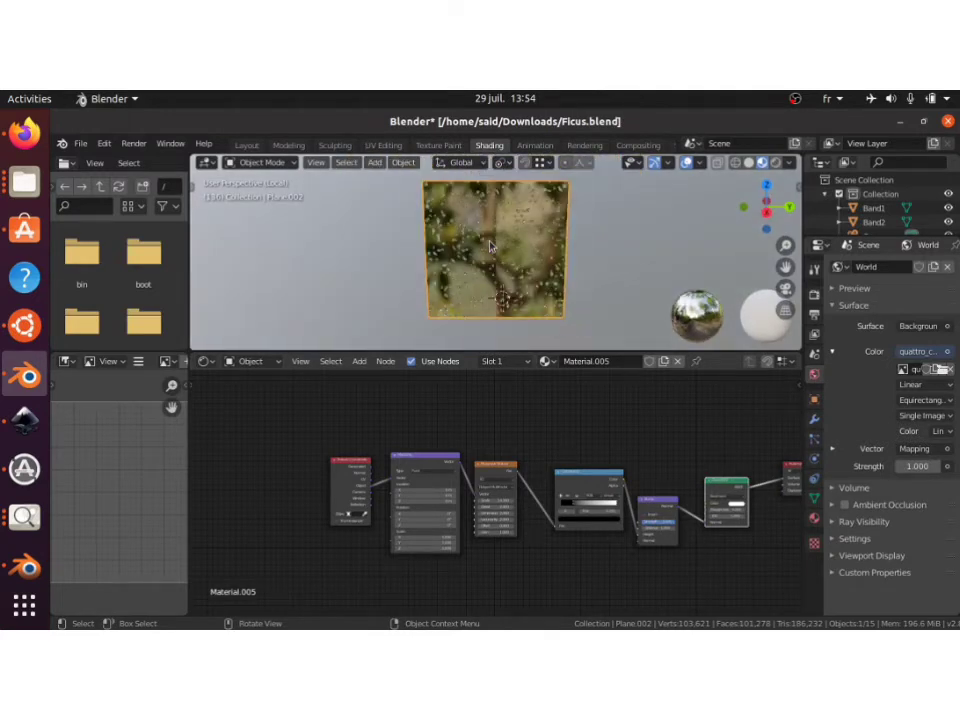
{"action": "scroll", "coordinate": [490, 246], "scroll_direction": "up", "scroll_amount": 1}
{"action": "key", "text": "KP_8"}
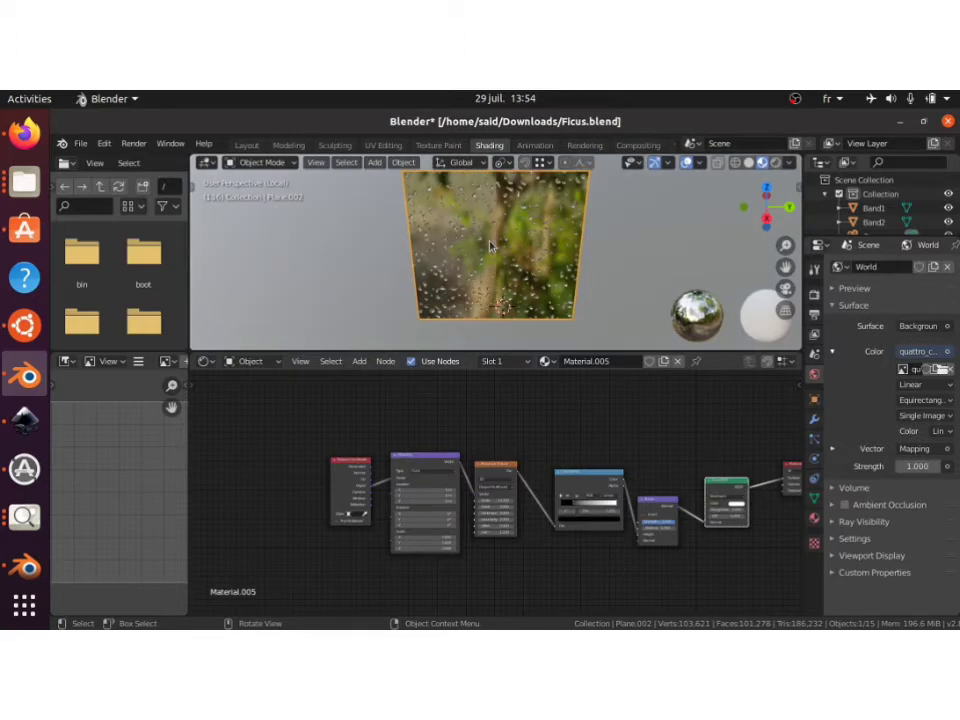
Switch the 3D viewport to Rendered shading and turn the view to see the drops on the pane
{"action": "key", "text": "z"}
{"action": "key", "text": "8"}
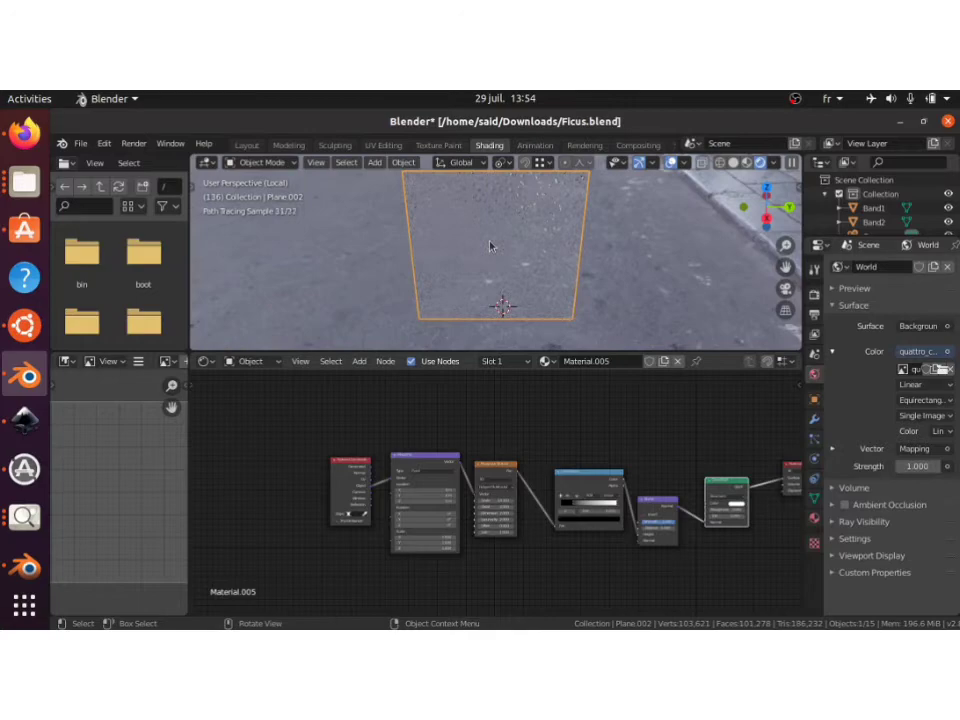
{"action": "middle_click_drag", "start_coordinate": [490, 245], "coordinate": [490, 245]}
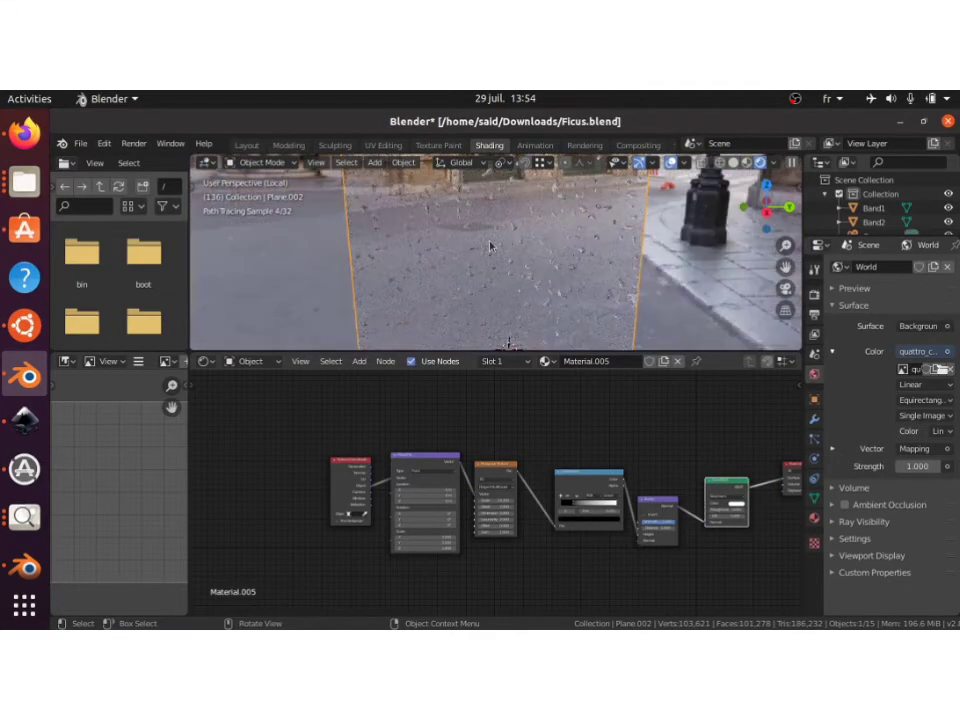
Try a Scale of 28.7 on the Musgrave Texture and check the drops on the rendered pane
{"action": "scroll", "coordinate": [485, 470], "scroll_direction": "up", "scroll_amount": 5}
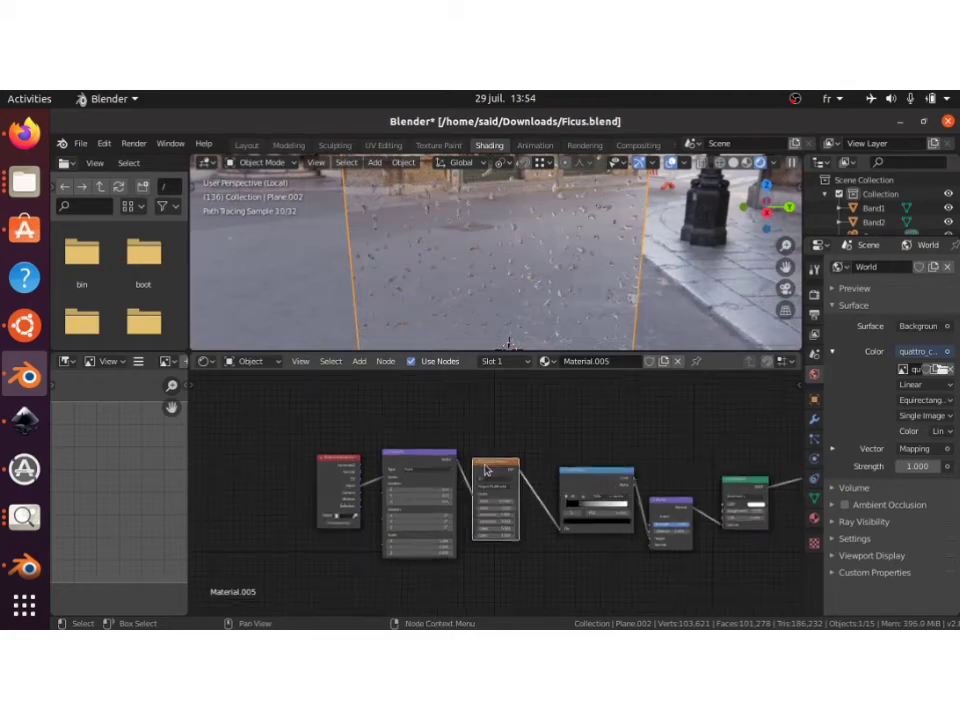
{"action": "scroll", "coordinate": [485, 469], "scroll_direction": "up", "scroll_amount": 6}
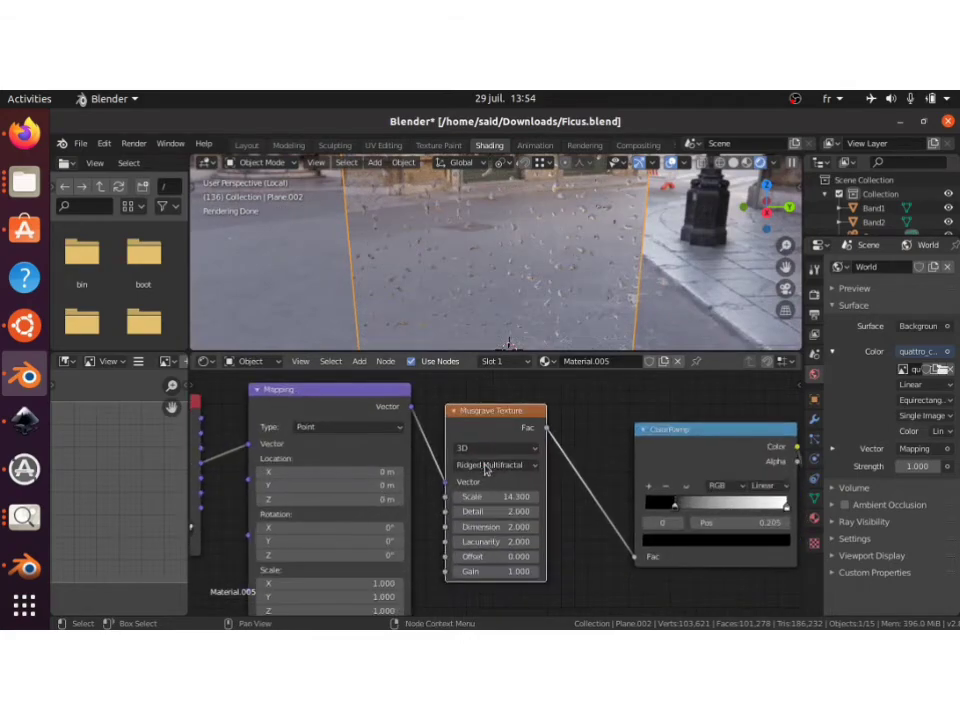
{"action": "left_click_drag", "start_coordinate": [502, 496], "coordinate": [553, 497]}
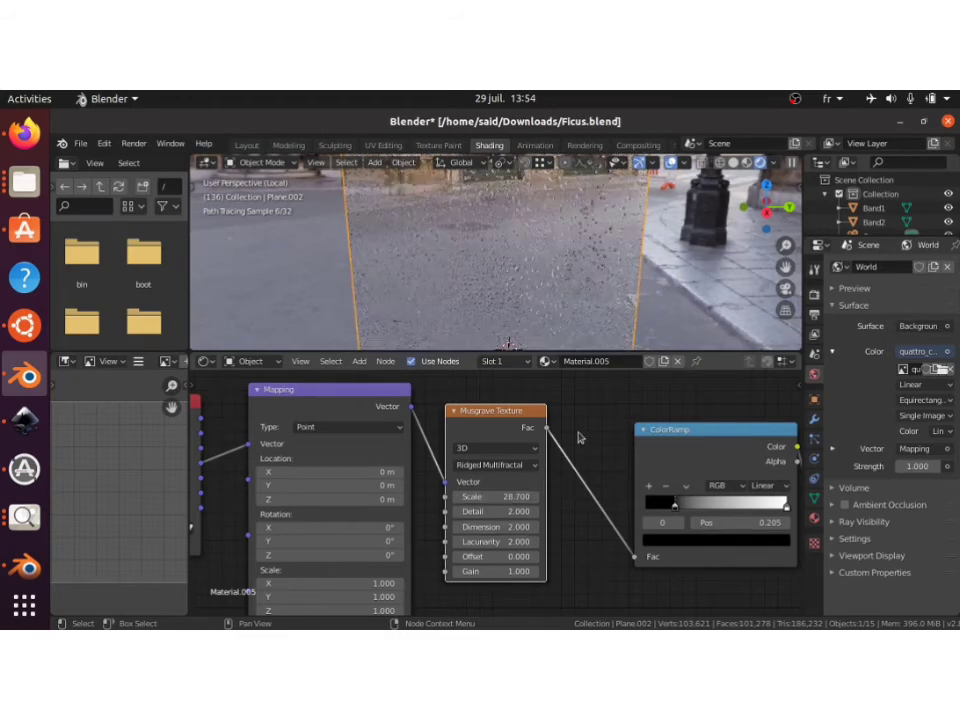
{"action": "scroll", "coordinate": [524, 258], "scroll_direction": "down", "scroll_amount": 4}
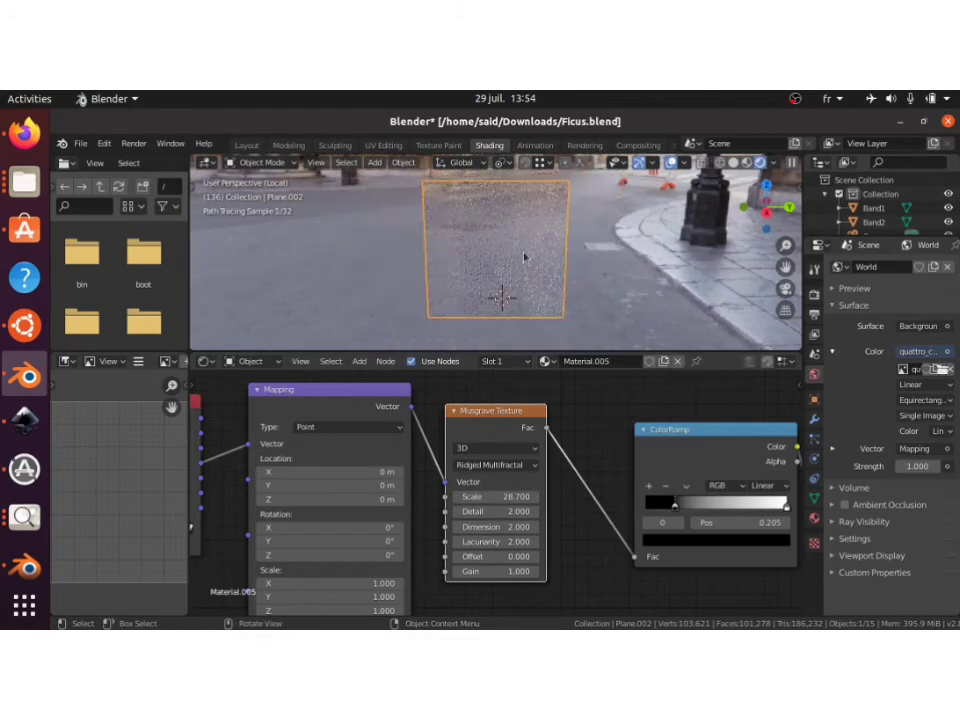
{"action": "scroll", "coordinate": [524, 258], "scroll_direction": "up", "scroll_amount": 4}
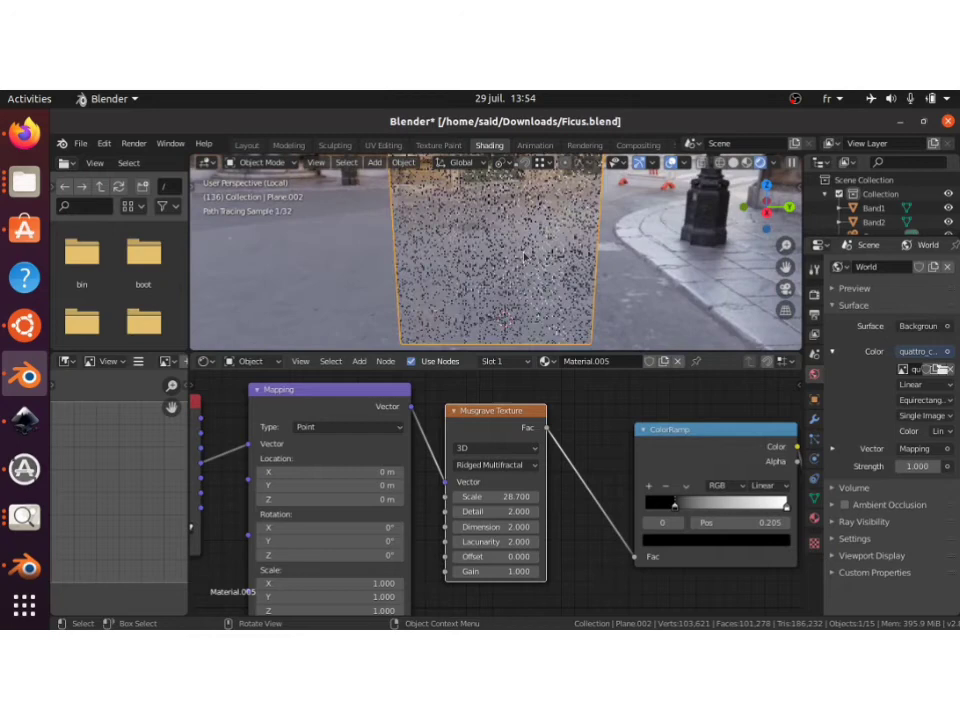
{"action": "scroll", "coordinate": [524, 258], "scroll_direction": "down", "scroll_amount": 1}
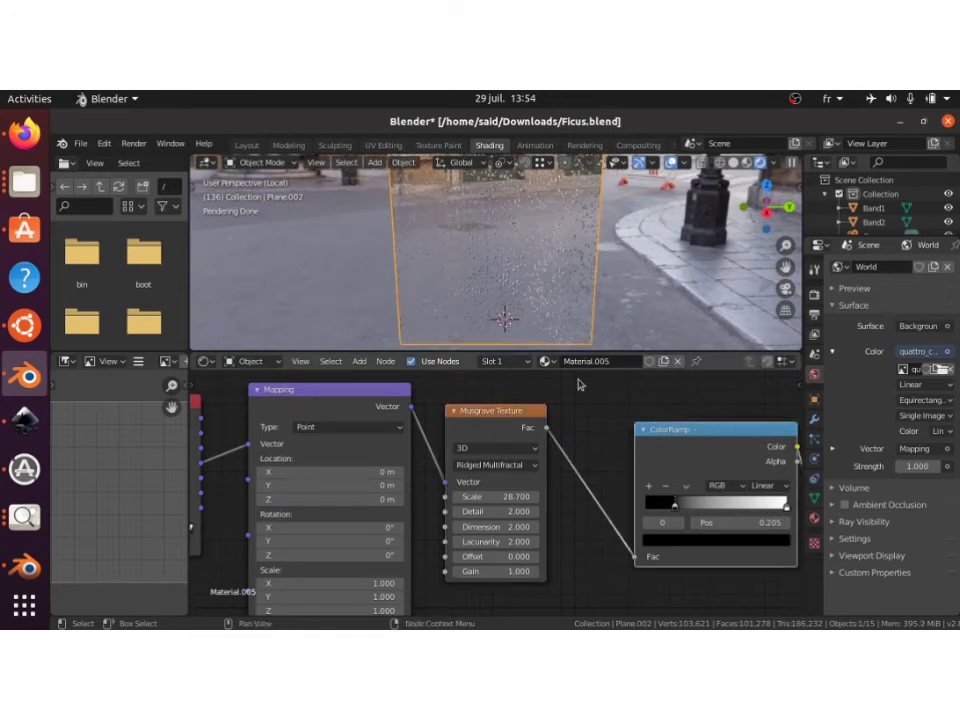
Set the Musgrave Texture's Scale to 22.4 and bring the Glass BSDF and Material Output nodes into view
{"action": "left_click_drag", "start_coordinate": [519, 493], "coordinate": [476, 494]}
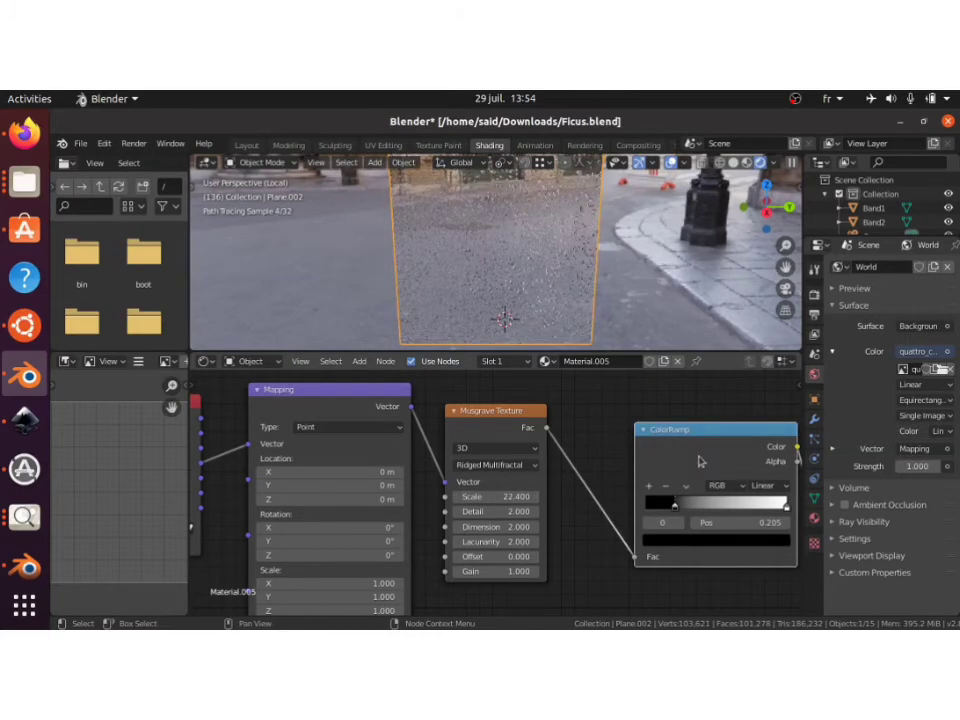
{"action": "scroll", "coordinate": [702, 459], "scroll_direction": "right", "scroll_amount": 5}
{"action": "scroll", "coordinate": [786, 455], "scroll_direction": "down", "scroll_amount": 7, "text": "ctrl"}
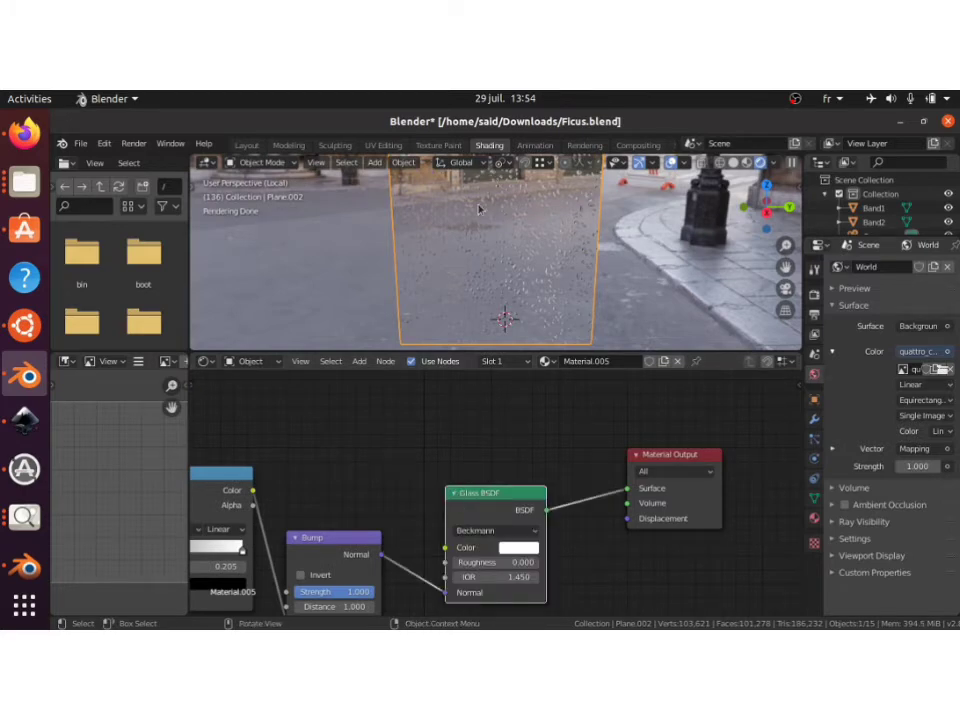
Set the Glass BSDF's Roughness to 0.400 to frost the window pane
{"action": "scroll", "coordinate": [493, 294], "scroll_direction": "up", "scroll_amount": 5}
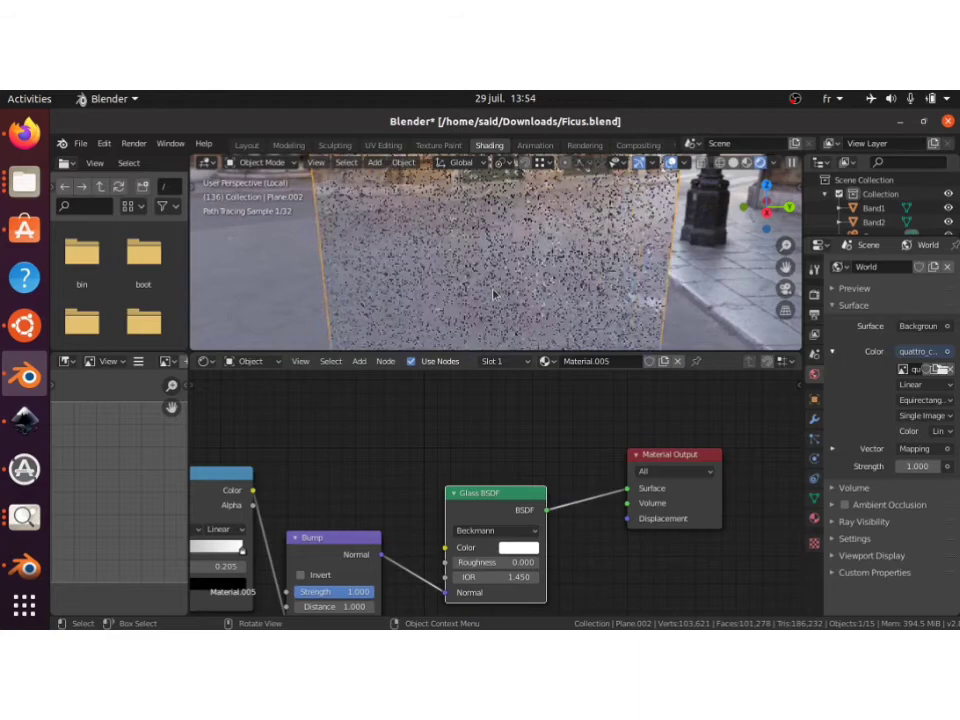
{"action": "scroll", "coordinate": [495, 294], "scroll_direction": "down", "scroll_amount": 2}
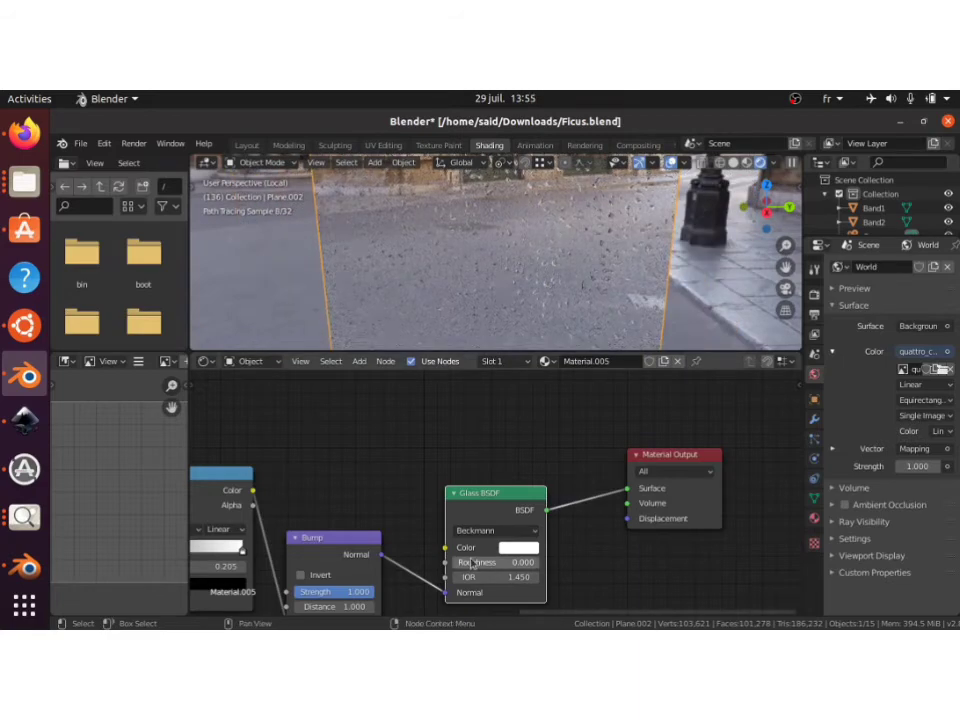
{"action": "left_click_drag", "start_coordinate": [490, 562], "coordinate": [589, 562]}
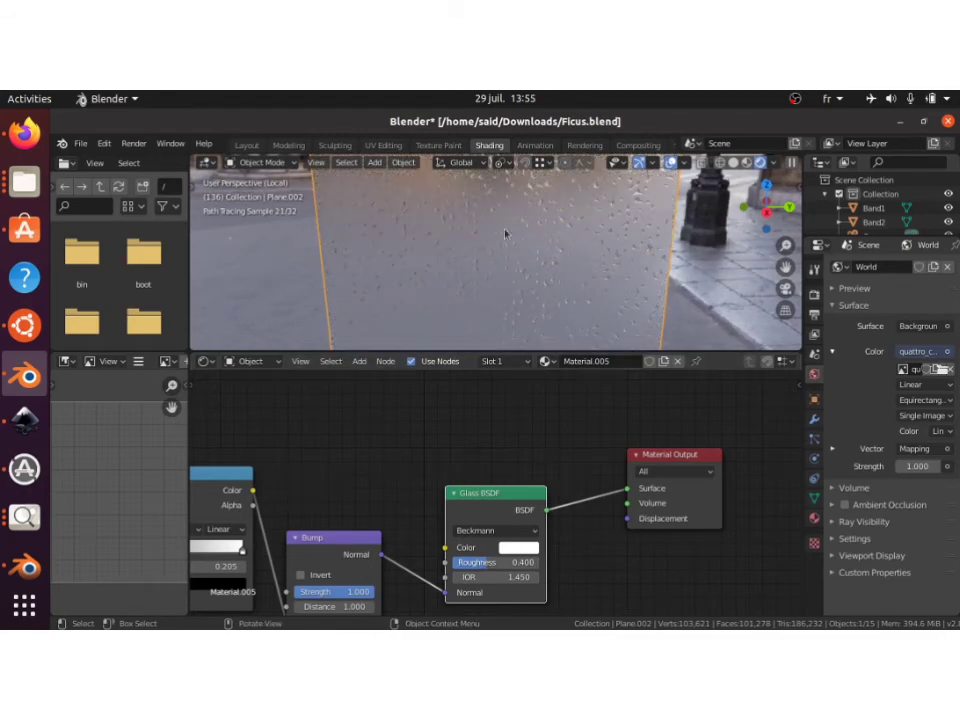
Check the pane through the camera and exit local view to bring back the rest of the scene
{"action": "left_click", "coordinate": [698, 288]}
{"action": "left_click", "coordinate": [600, 294]}
{"action": "key", "text": "KP_0"}
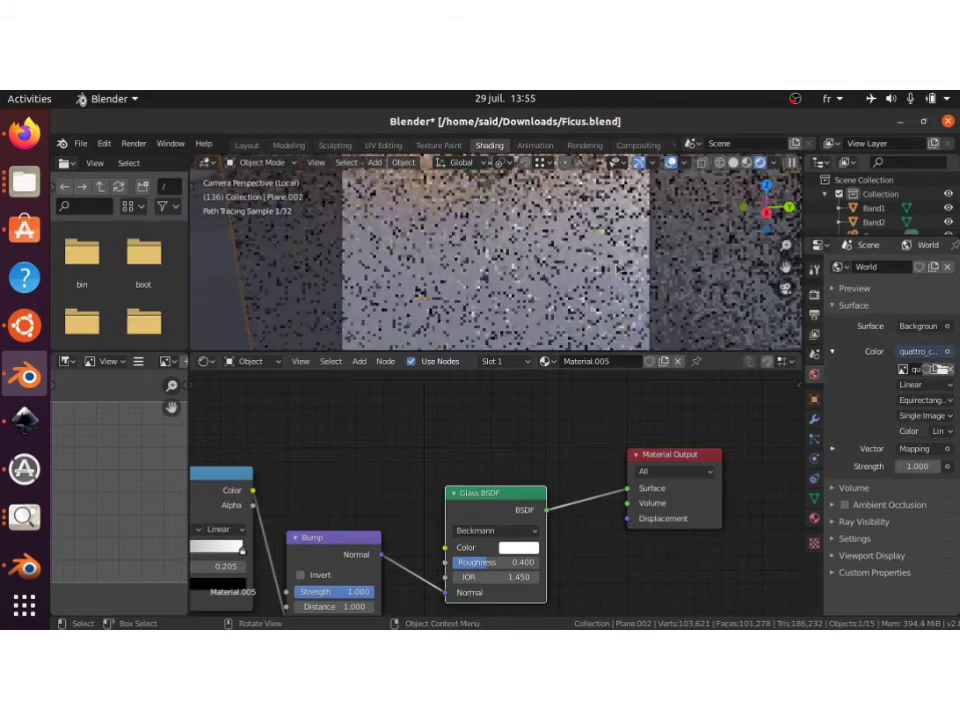
{"action": "key", "text": "KP_0"}
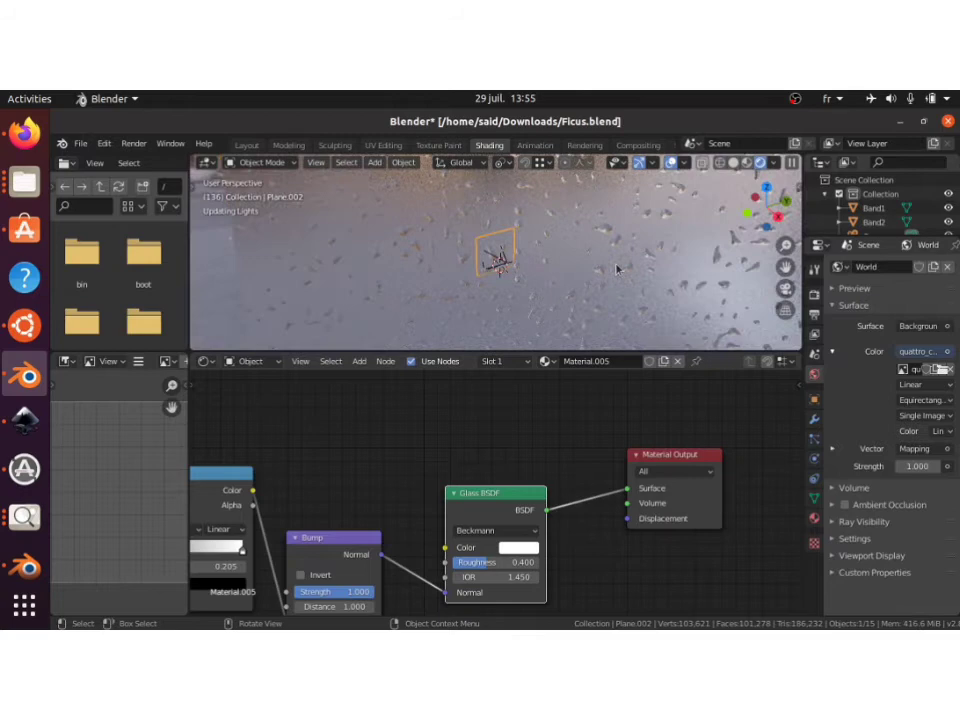
Examine the frosted pane and the ficus from several angles and through the camera
{"action": "middle_click_drag", "start_coordinate": [606, 272], "coordinate": [506, 281]}
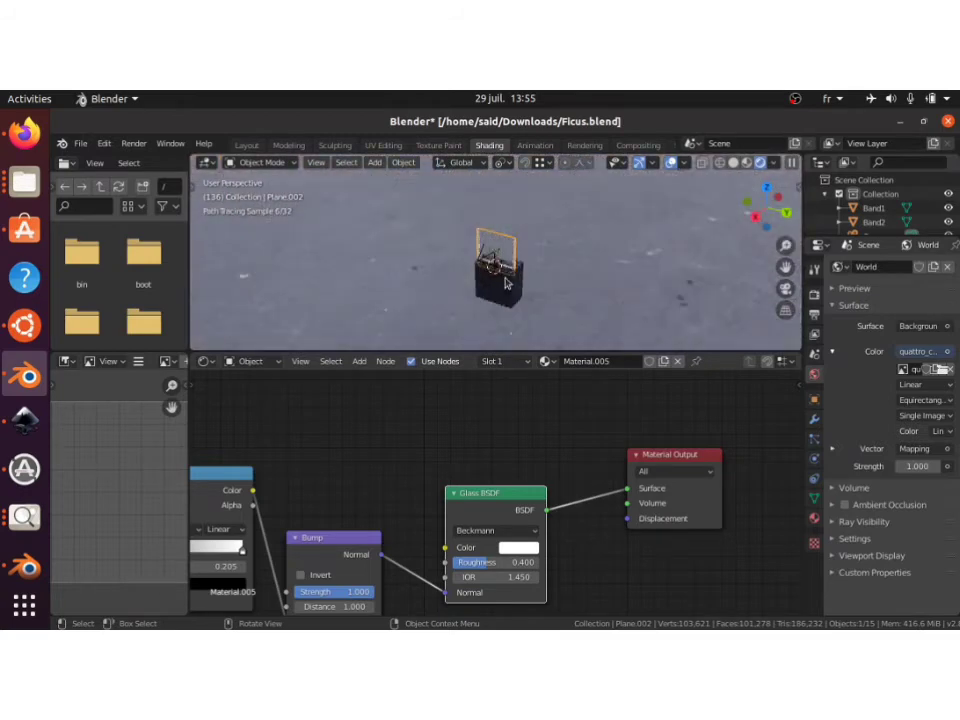
{"action": "scroll", "coordinate": [505, 283], "scroll_direction": "up", "scroll_amount": 3}
{"action": "scroll", "coordinate": [506, 281], "scroll_direction": "up", "scroll_amount": 4}
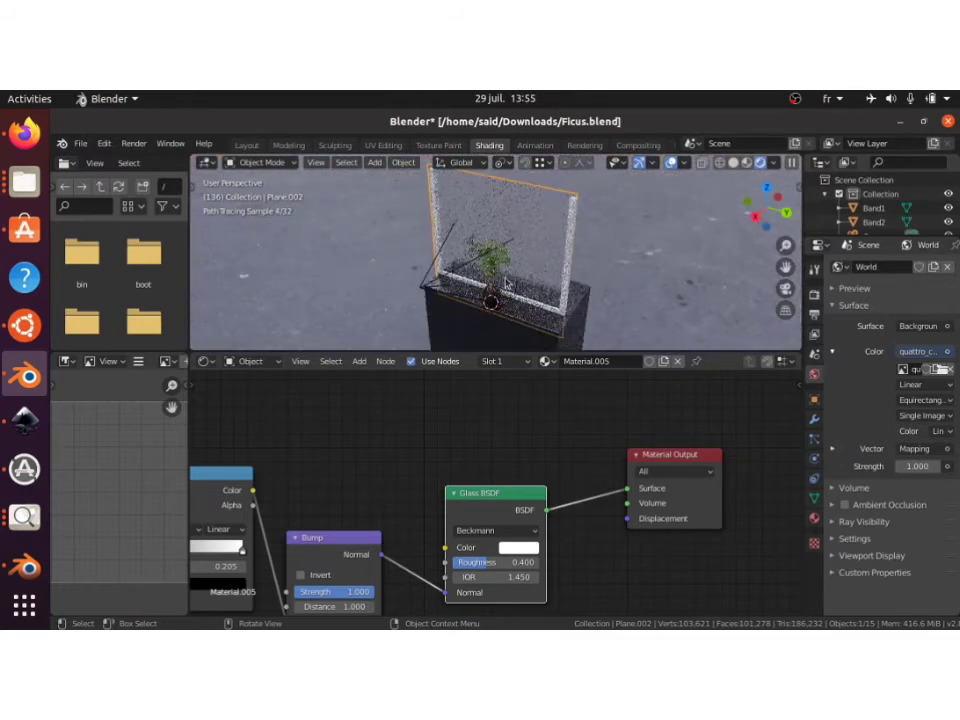
{"action": "middle_click_drag", "start_coordinate": [506, 281], "coordinate": [504, 235]}
{"action": "middle_click_drag", "start_coordinate": [490, 298], "coordinate": [488, 336]}
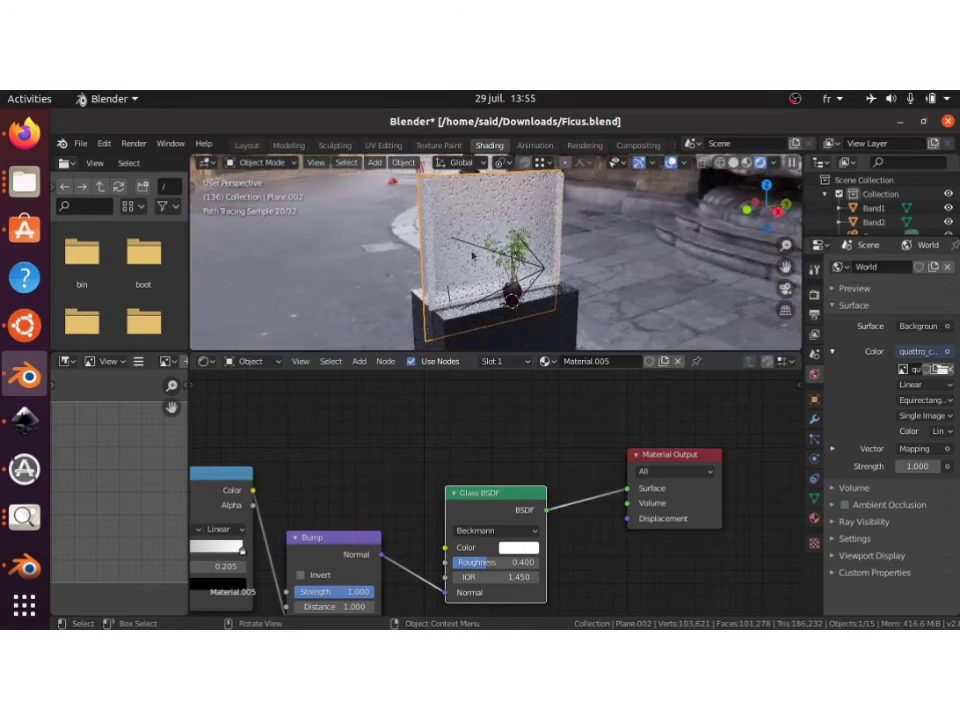
{"action": "mouse_move", "coordinate": [476, 237]}
{"action": "middle_mouse_down"}
{"action": "mouse_move", "coordinate": [462, 244]}
{"action": "mouse_move", "coordinate": [470, 240]}
{"action": "middle_mouse_up"}
{"action": "key", "text": "KP_0"}
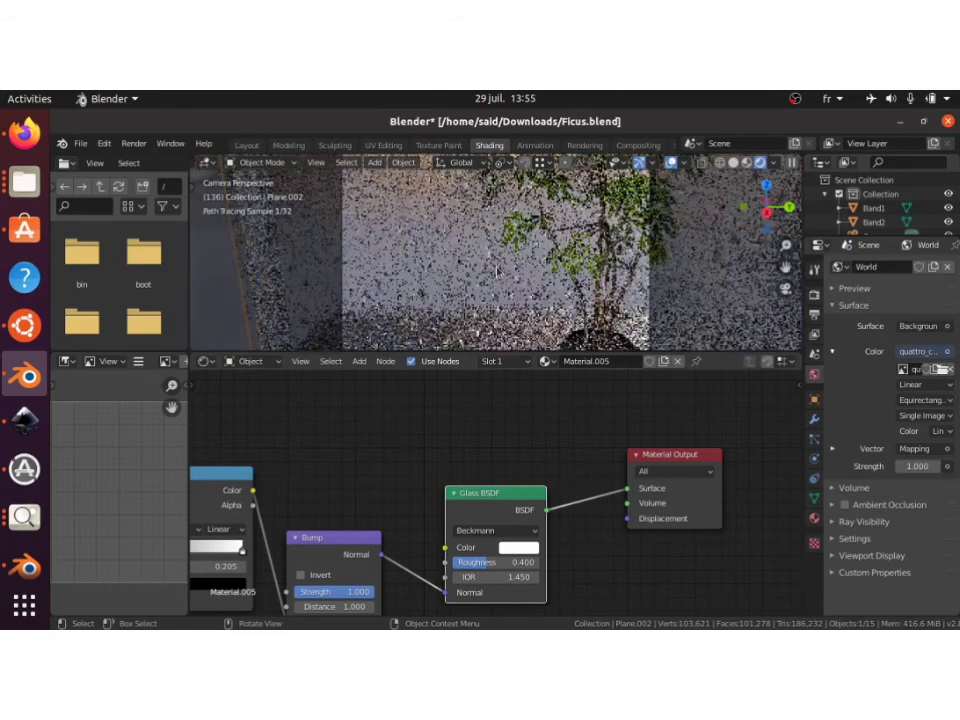
{"action": "scroll", "coordinate": [497, 271], "scroll_direction": "down", "scroll_amount": 3}
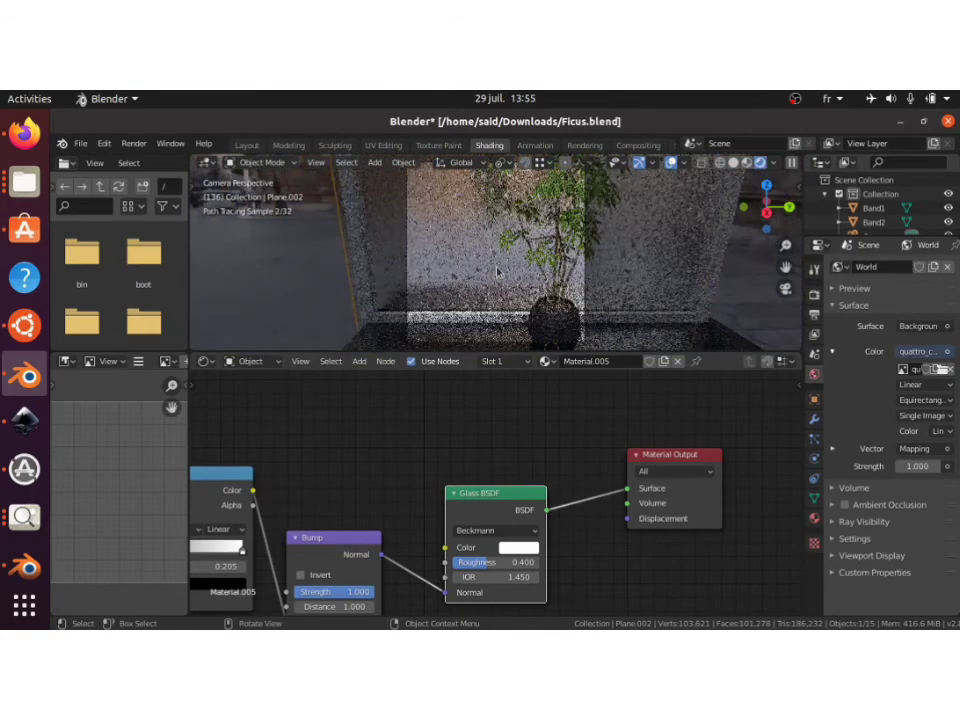
{"action": "scroll", "coordinate": [497, 271], "scroll_direction": "up", "scroll_amount": 1}
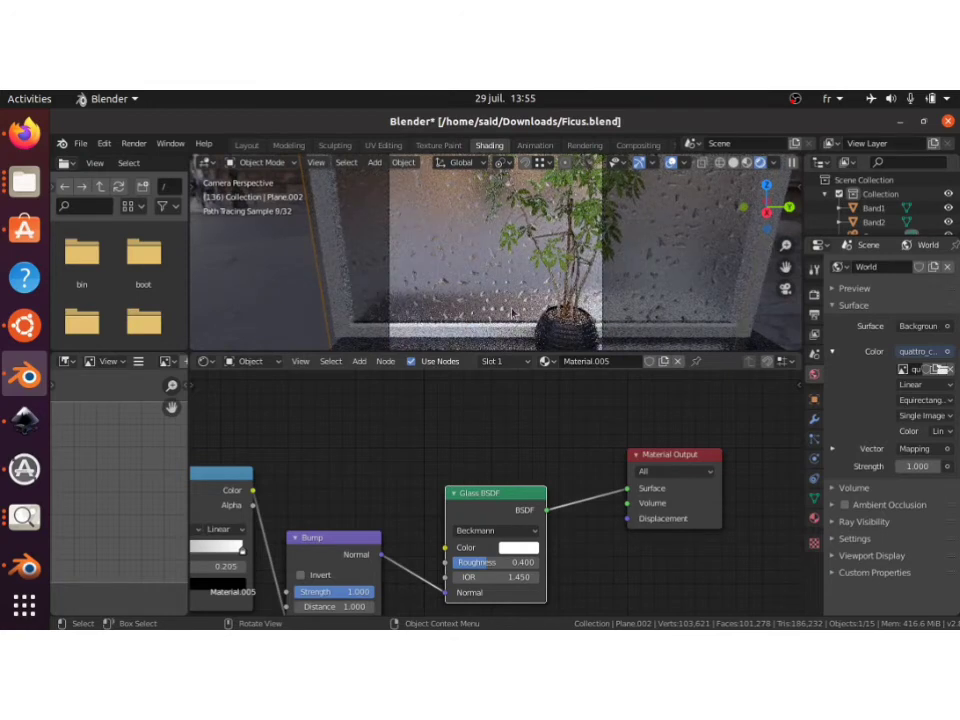
Set the Musgrave Texture's Scale to 38.7 for the drops on the window pane
{"action": "left_click", "coordinate": [208, 483]}
{"action": "key", "text": "KP_Decimal"}
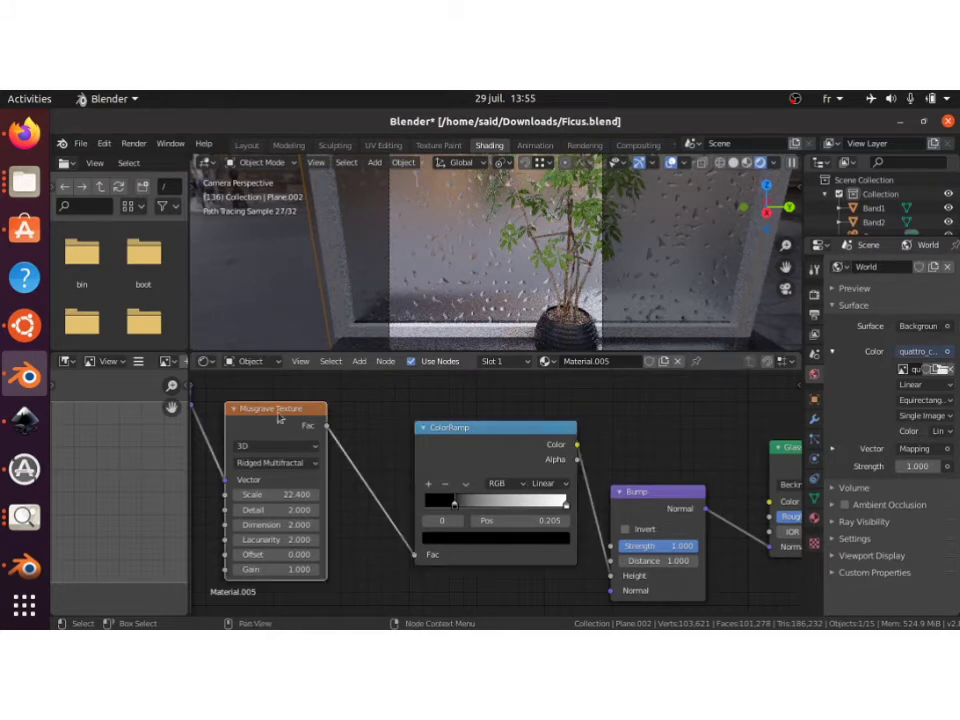
{"action": "scroll", "coordinate": [280, 418], "scroll_direction": "left", "scroll_amount": 3, "text": "ctrl"}
{"action": "scroll", "coordinate": [280, 418], "scroll_direction": "up", "scroll_amount": 2}
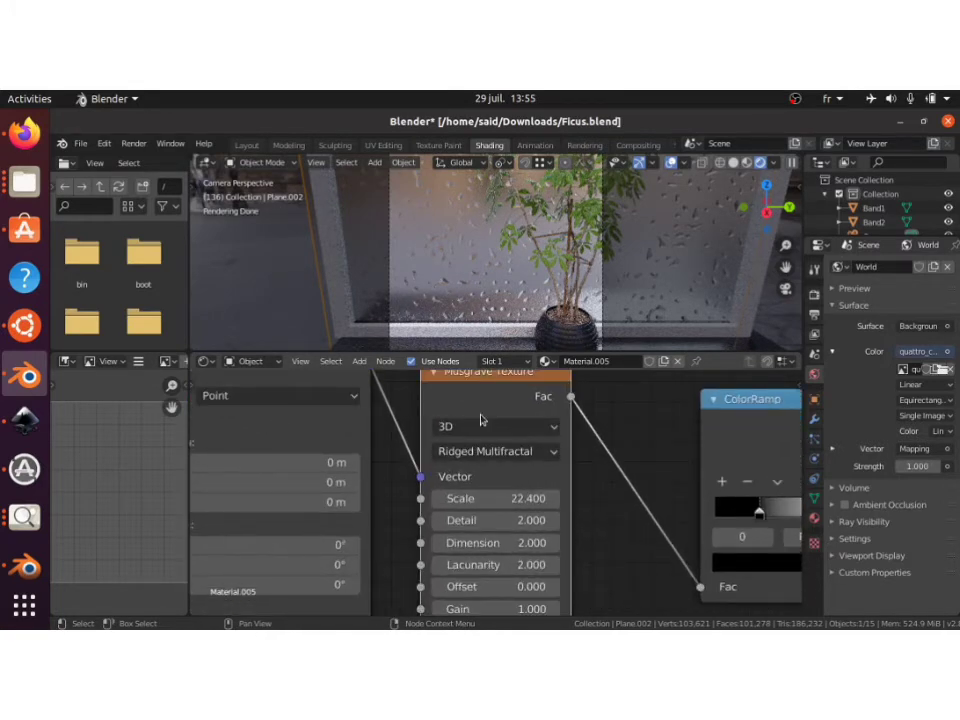
{"action": "left_click_drag", "start_coordinate": [490, 498], "coordinate": [546, 498]}
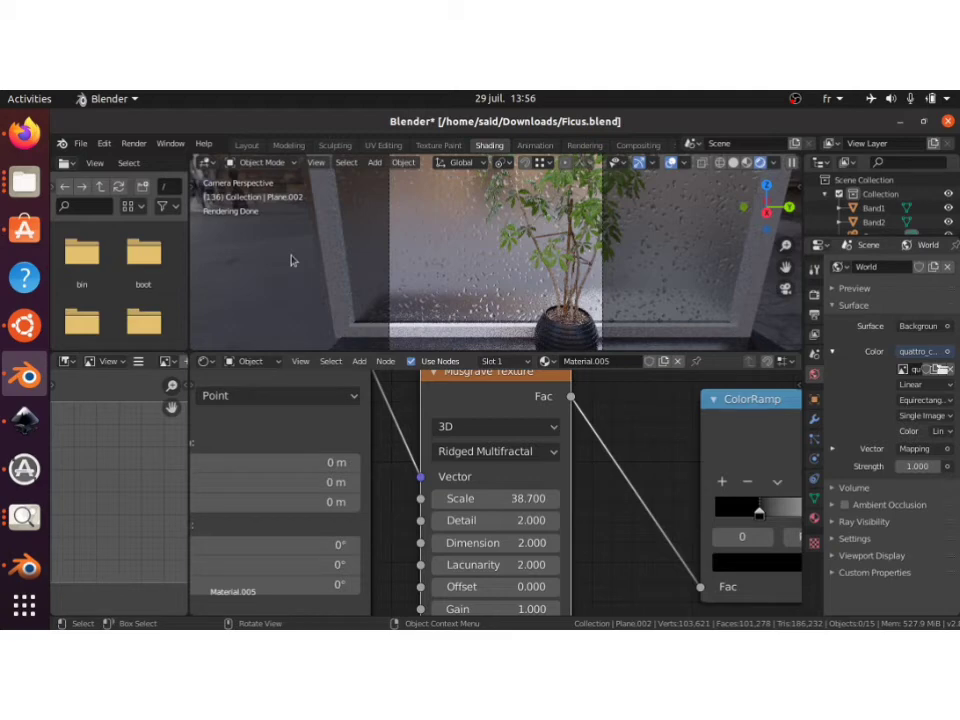
{"action": "left_click", "coordinate": [795, 98]}
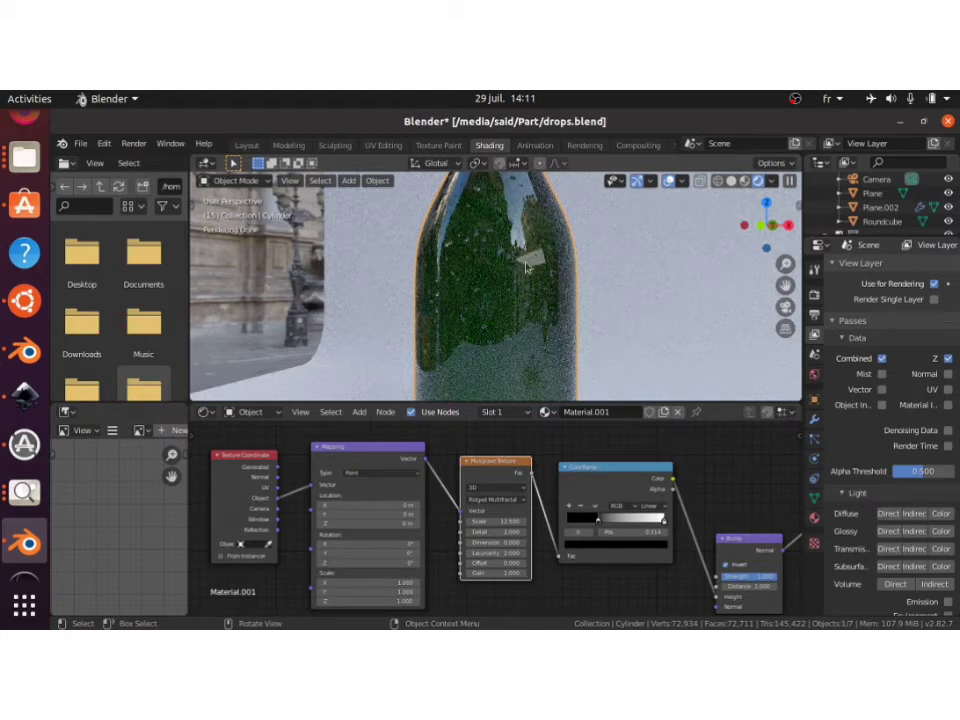
Switch the 3D viewport to Material Preview shading, and select and frame the leaf Plane.002 in drops.blend
{"action": "key", "text": "z"}
{"action": "left_click", "coordinate": [548, 370]}
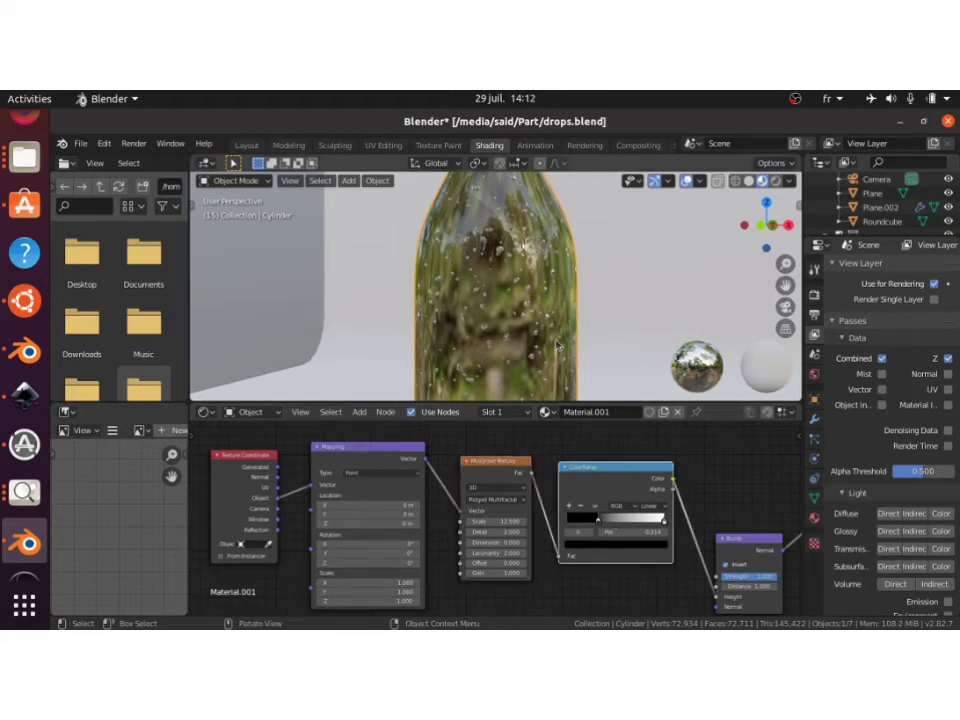
{"action": "scroll", "coordinate": [557, 345], "scroll_direction": "down", "scroll_amount": 7}
{"action": "key", "text": "KP_8"}
{"action": "key", "text": "KP_8"}
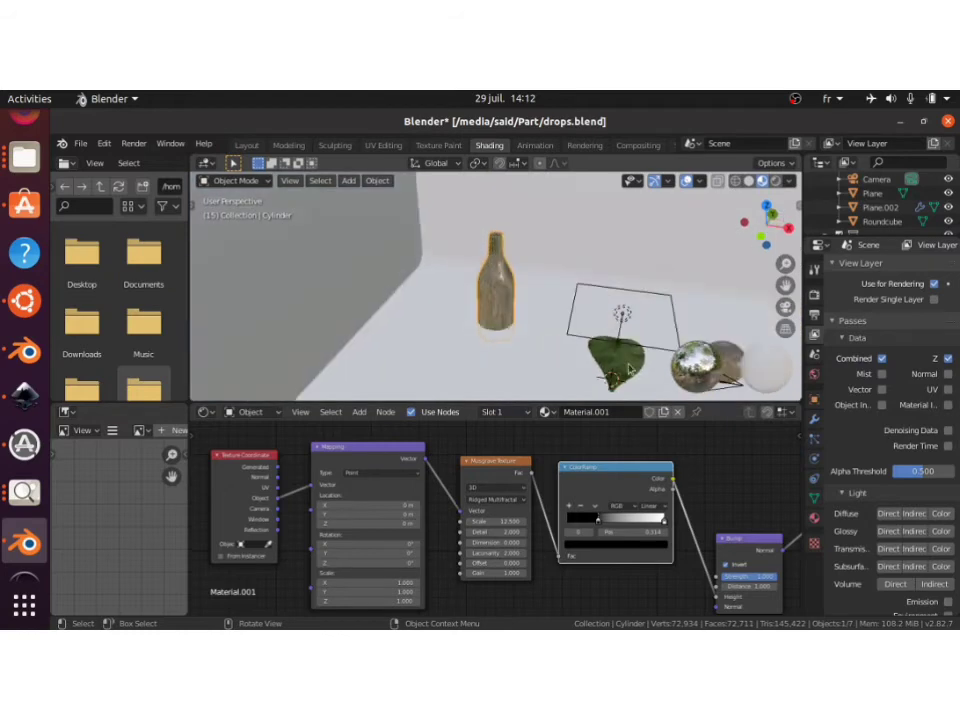
{"action": "left_click", "coordinate": [629, 369]}
{"action": "key", "text": "KP_Decimal"}
{"action": "scroll", "coordinate": [629, 369], "scroll_direction": "up", "scroll_amount": 4}
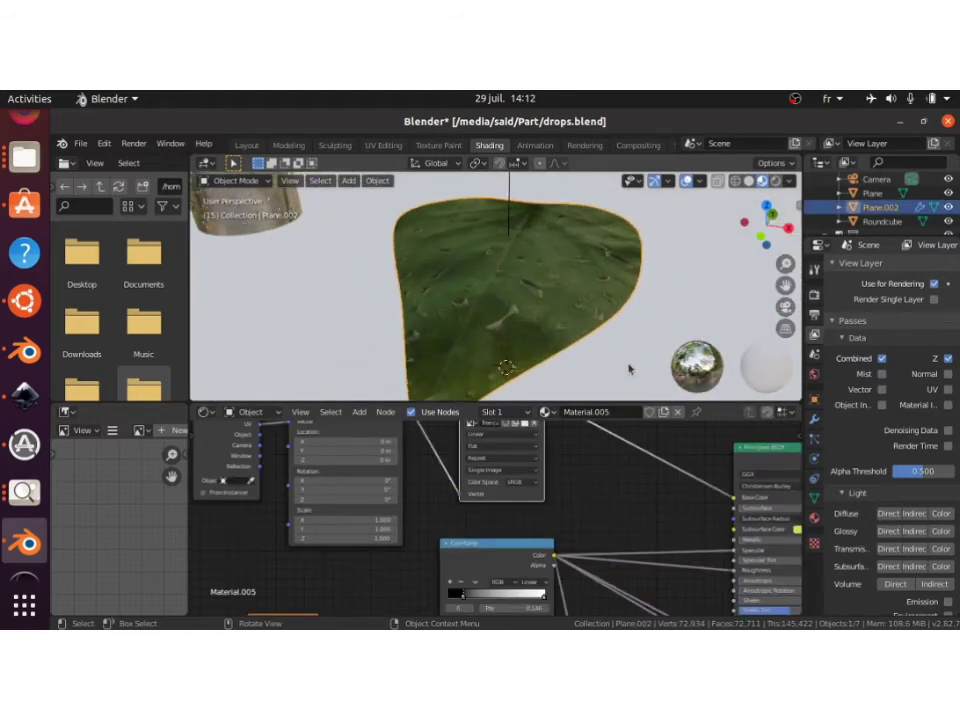
{"action": "scroll", "coordinate": [629, 369], "scroll_direction": "down", "scroll_amount": 1}
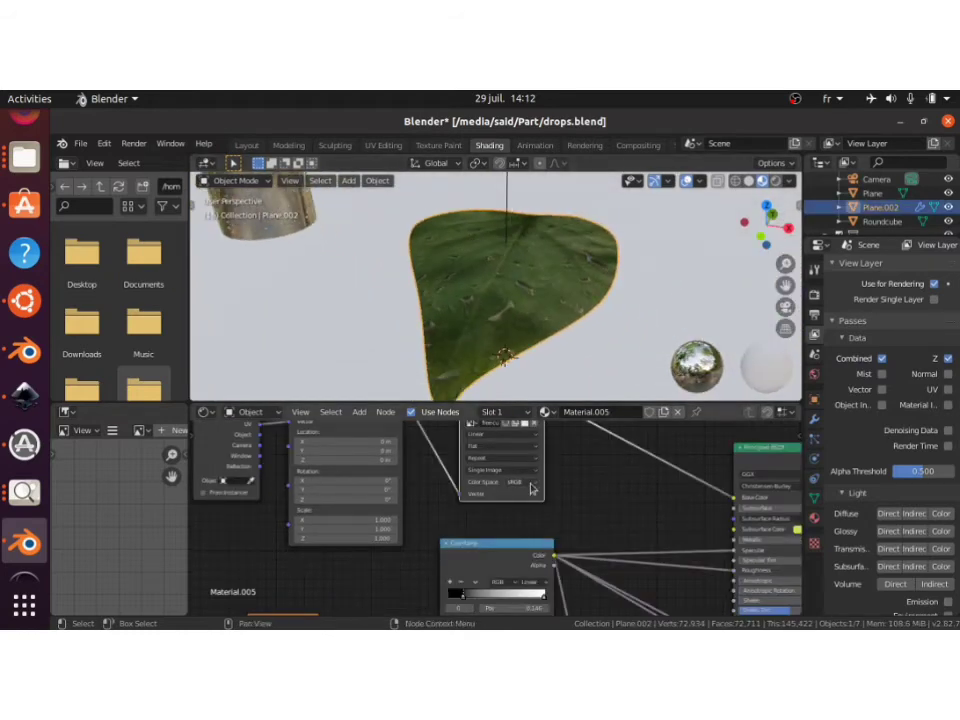
Examine the leaf material's image texture, ColorRamp and Principled BSDF nodes and the links between them
{"action": "middle_click_drag", "start_coordinate": [531, 503], "coordinate": [527, 579]}
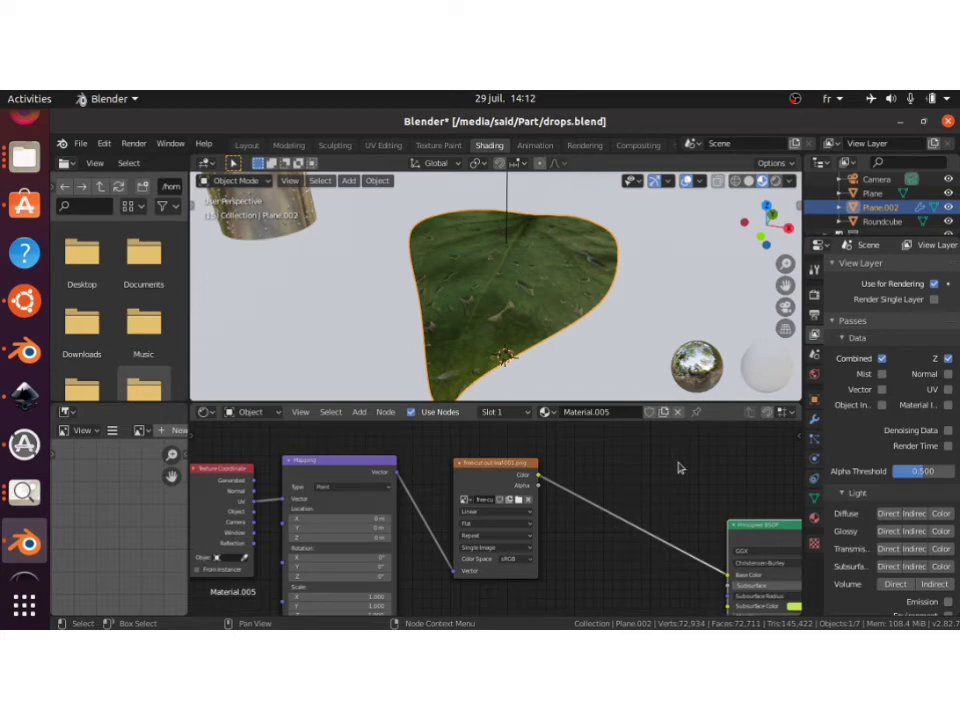
{"action": "key", "text": "KP_Decimal"}
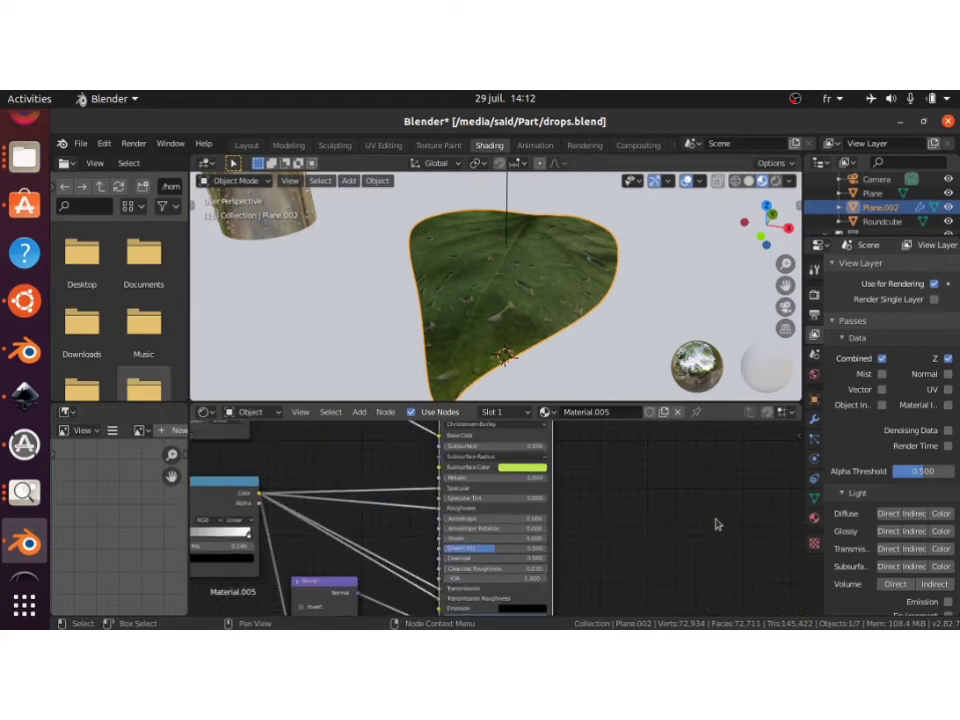
{"action": "scroll", "coordinate": [716, 522], "scroll_direction": "down", "scroll_amount": 3}
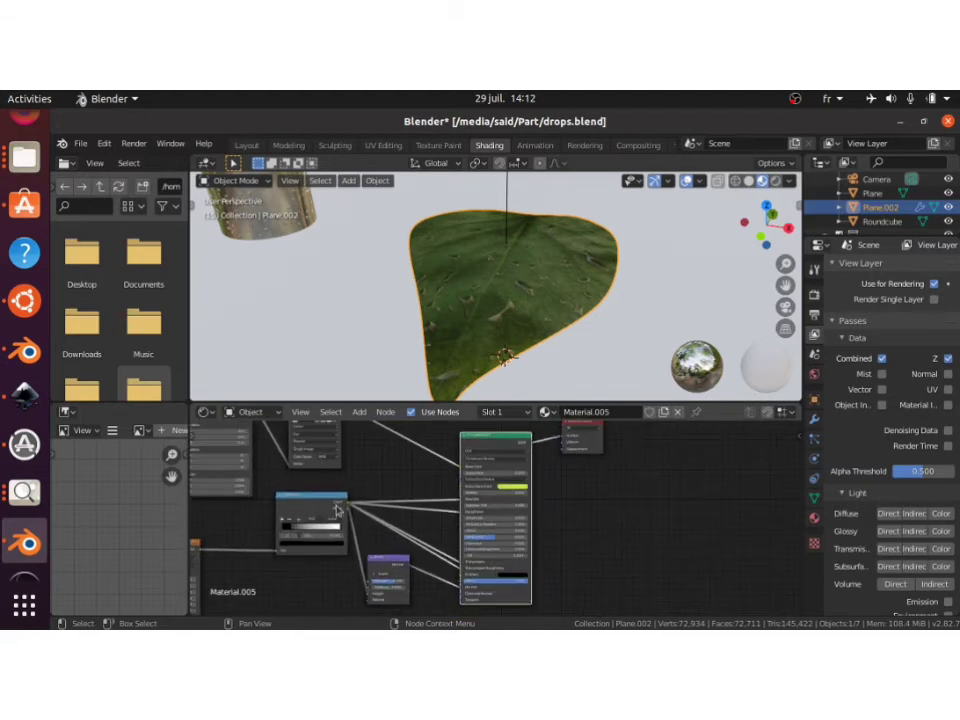
{"action": "left_click", "coordinate": [311, 506]}
{"action": "key", "text": "KP_Decimal"}
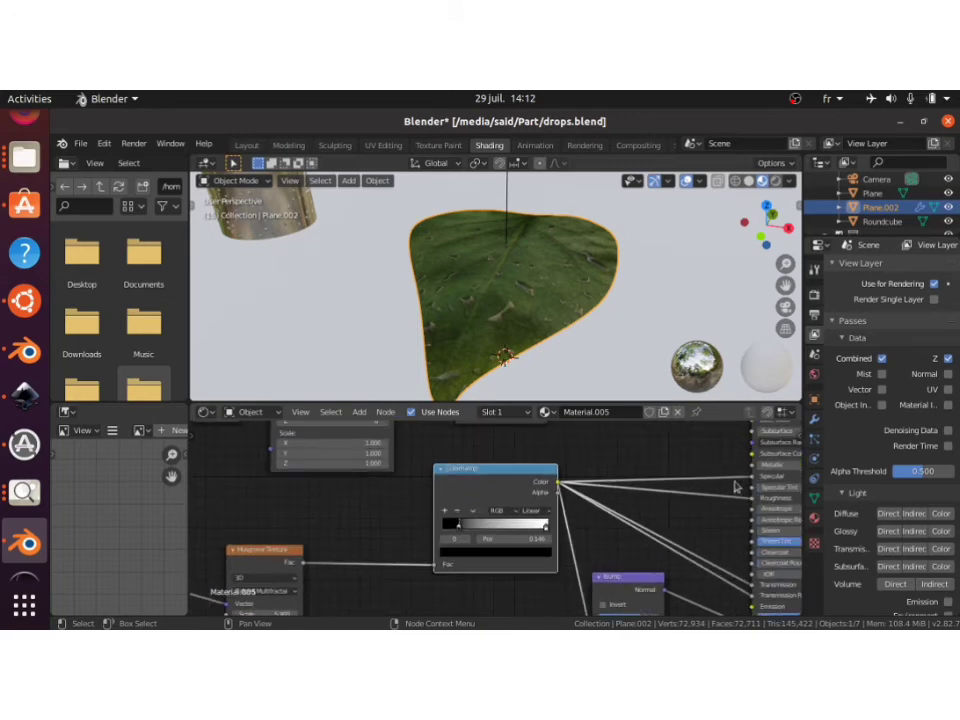
{"action": "scroll", "coordinate": [735, 487], "scroll_direction": "down", "scroll_amount": 2}
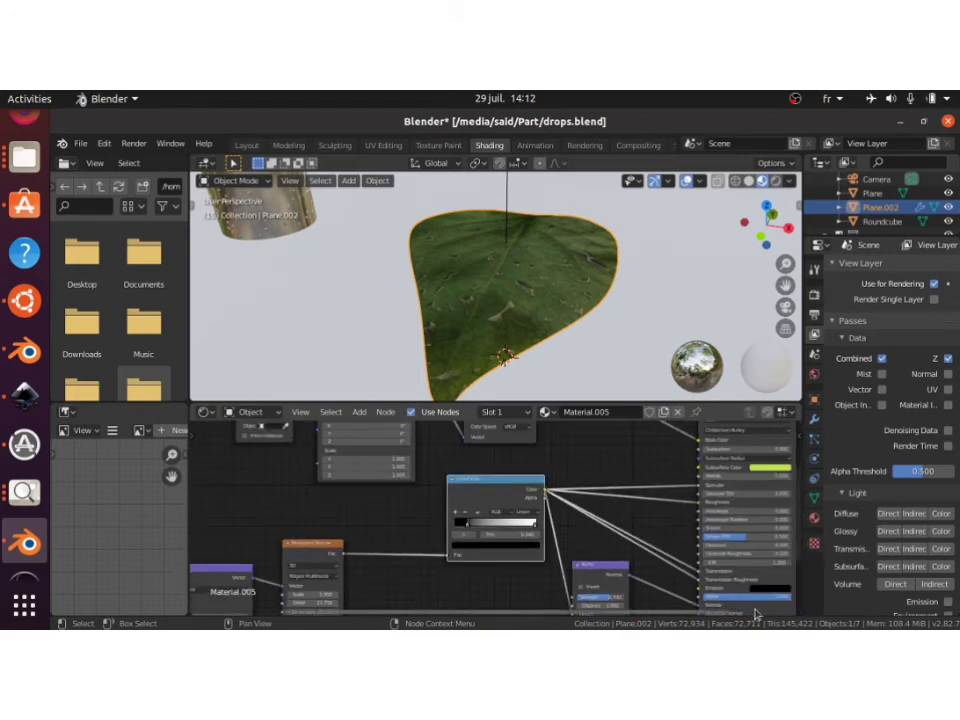
{"action": "key", "text": "KP_Decimal"}
{"action": "scroll", "coordinate": [758, 612], "scroll_direction": "up", "scroll_amount": 3}
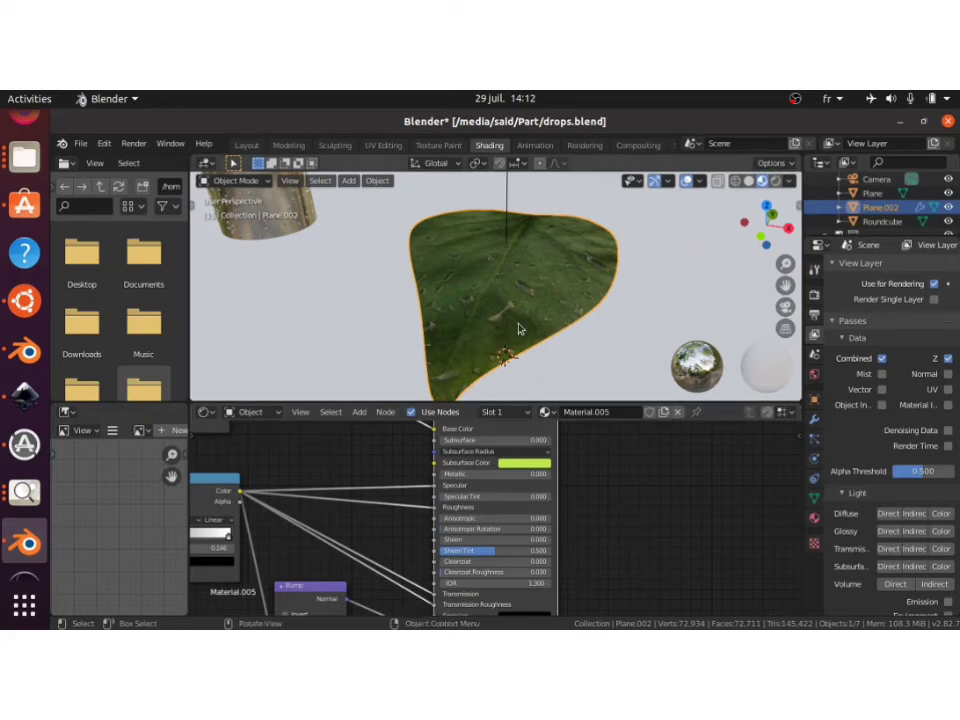
Inspect the water drops on the leaf's surface up close and from farther away
{"action": "scroll", "coordinate": [519, 300], "scroll_direction": "up", "scroll_amount": 5}
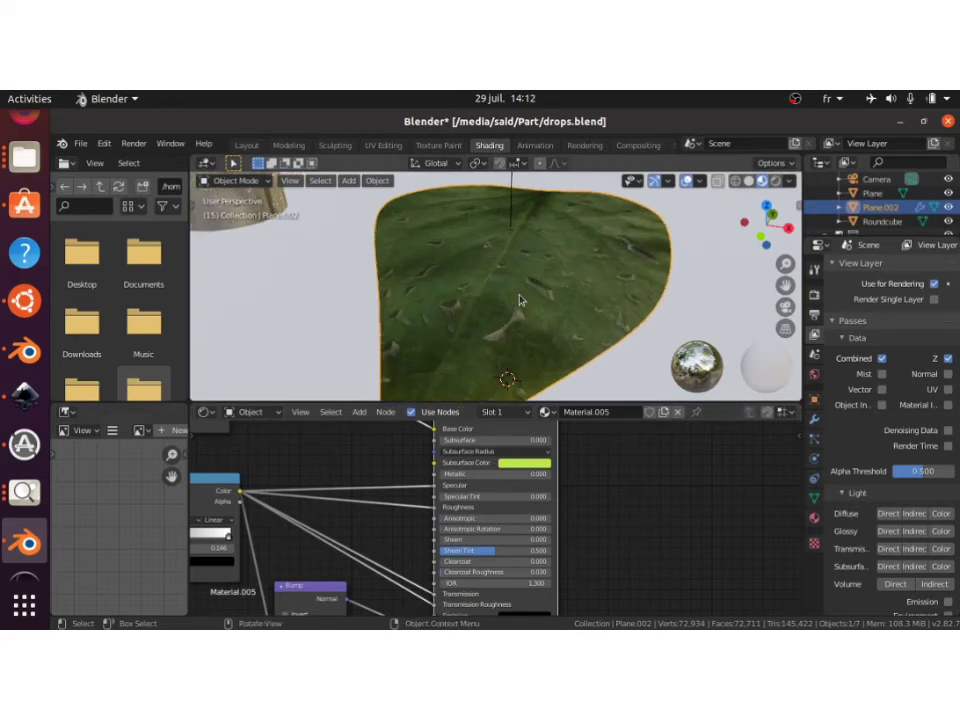
{"action": "scroll", "coordinate": [519, 300], "scroll_direction": "up", "scroll_amount": 3}
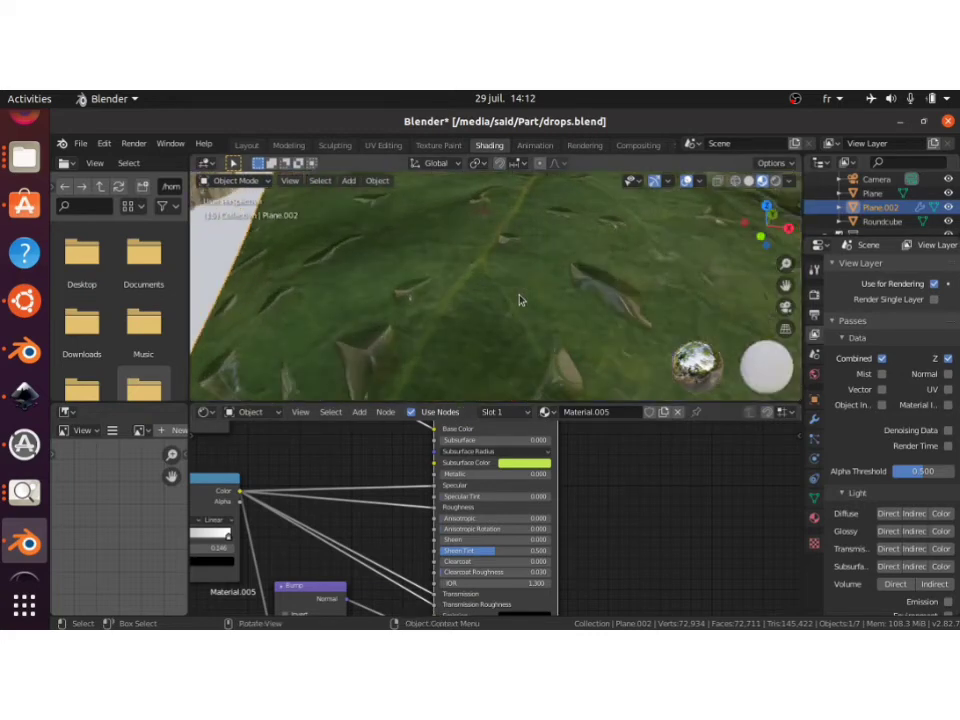
{"action": "scroll", "coordinate": [519, 300], "scroll_direction": "down", "scroll_amount": 8}
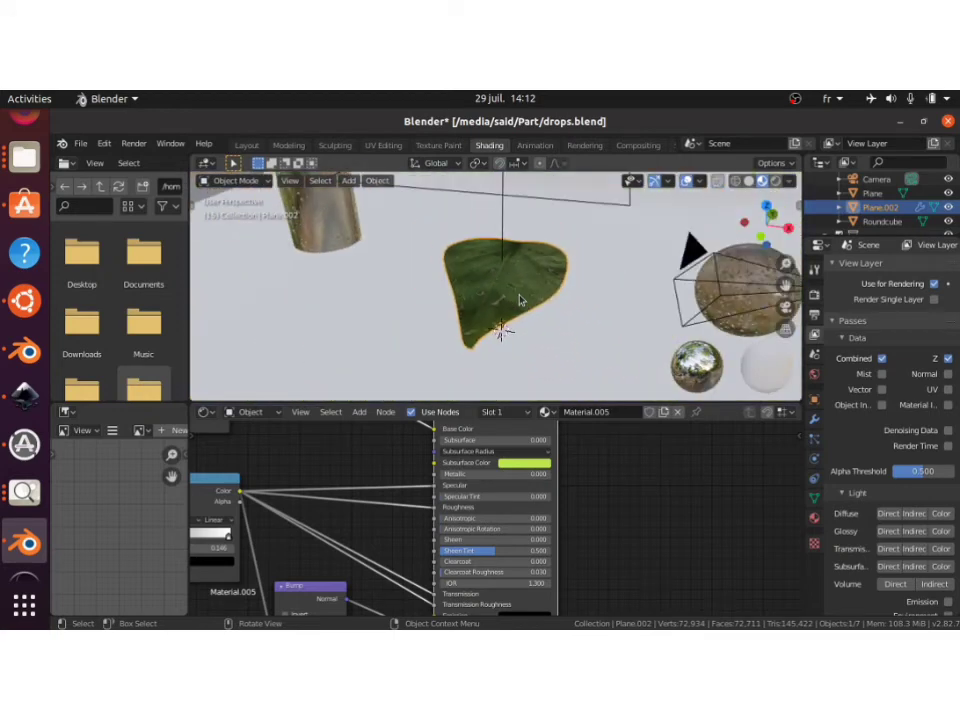
{"action": "scroll", "coordinate": [519, 300], "scroll_direction": "up", "scroll_amount": 4}
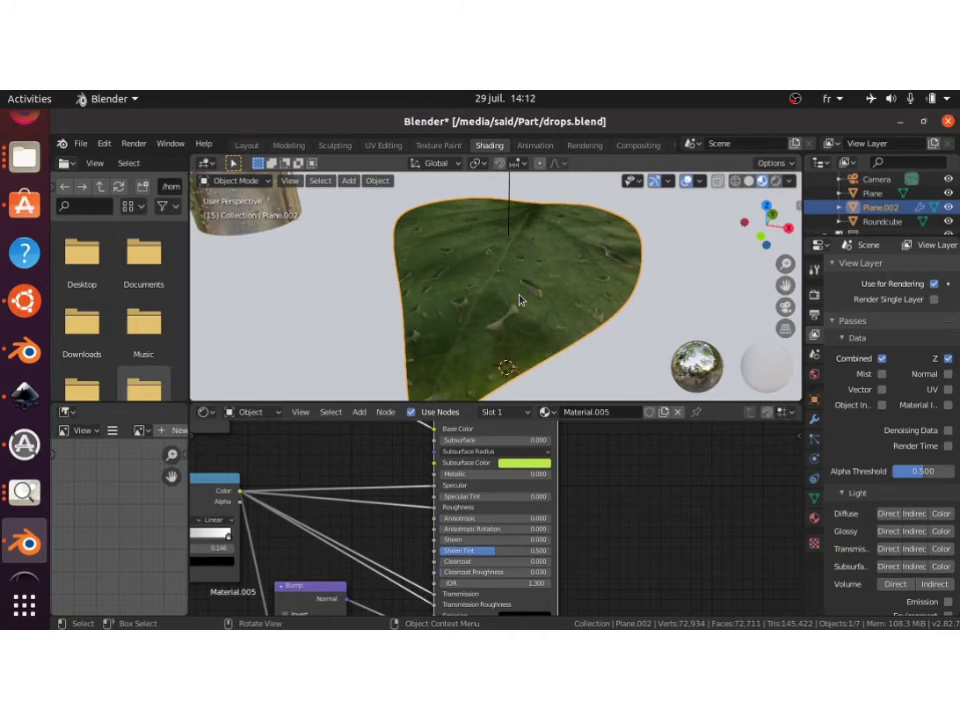
{"action": "scroll", "coordinate": [519, 300], "scroll_direction": "up", "scroll_amount": 3}
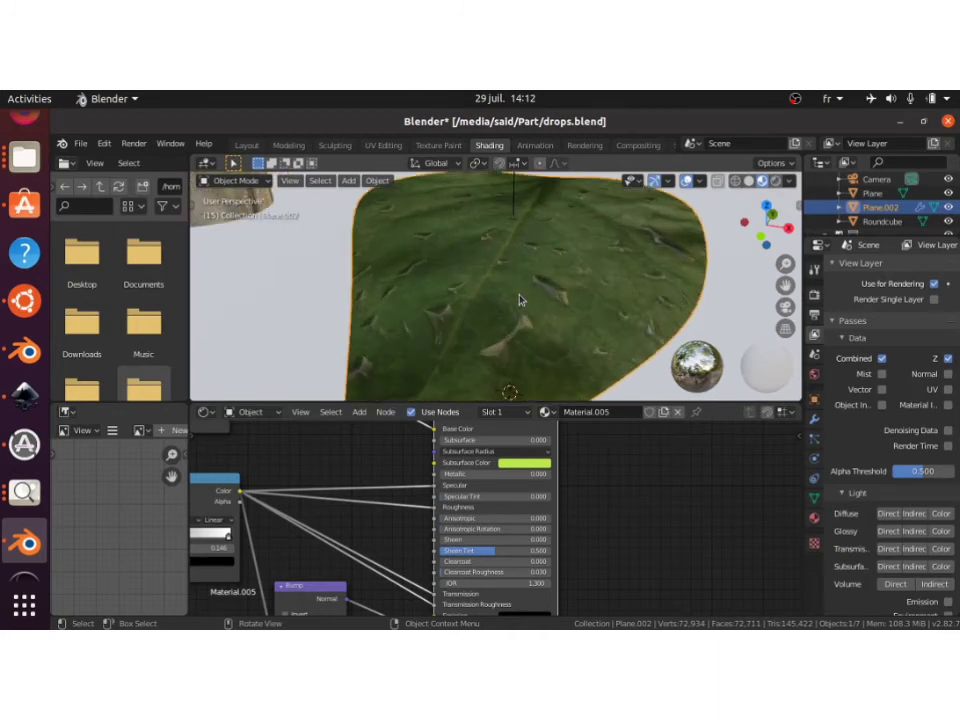
{"action": "scroll", "coordinate": [519, 300], "scroll_direction": "down", "scroll_amount": 3}
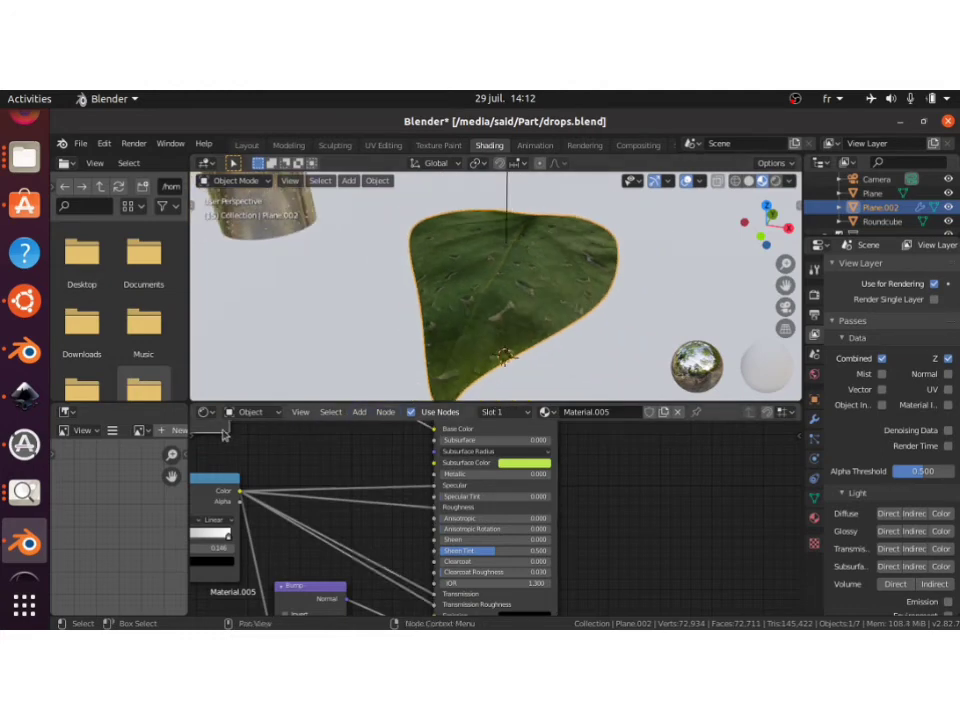
Insert a MixRGB node between the leaf's image texture and the Principled BSDF's Base Color
{"action": "key", "text": "KP_Decimal"}
{"action": "scroll", "coordinate": [225, 434], "scroll_direction": "up", "scroll_amount": 2}
{"action": "scroll", "coordinate": [225, 434], "scroll_direction": "down", "scroll_amount": 3}
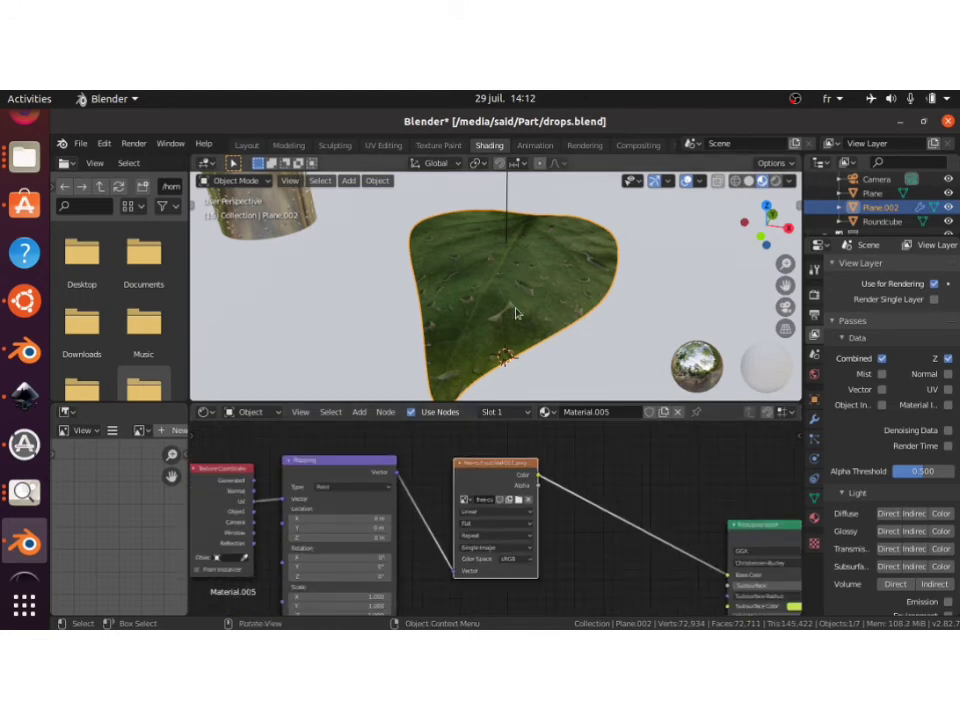
{"action": "key", "text": "shift+a"}
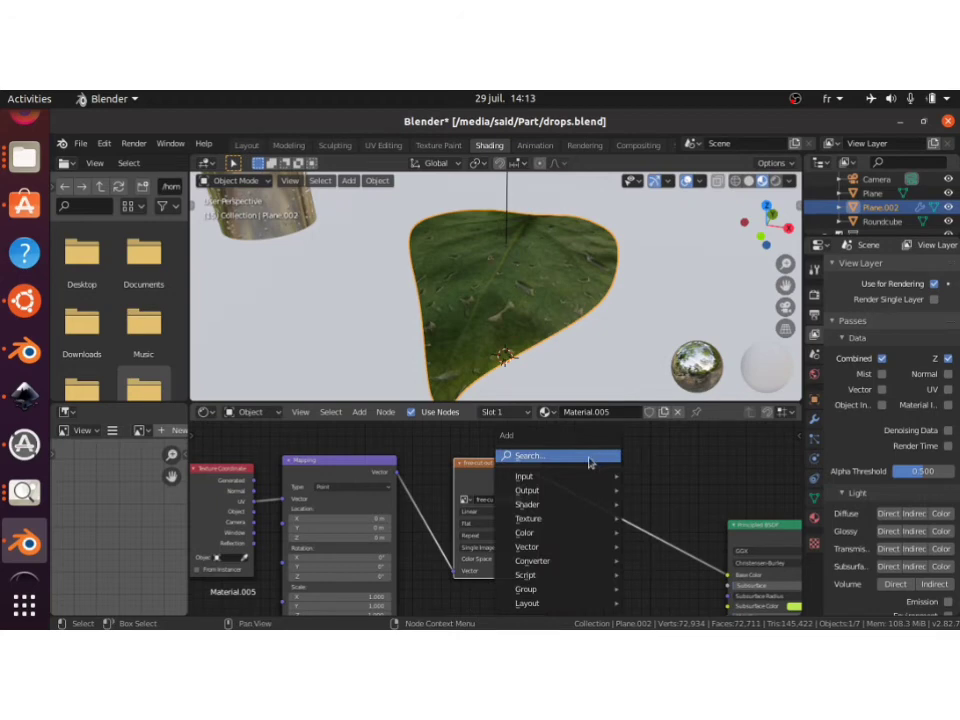
{"action": "left_click", "coordinate": [597, 458]}
{"action": "type", "text": "mix"}
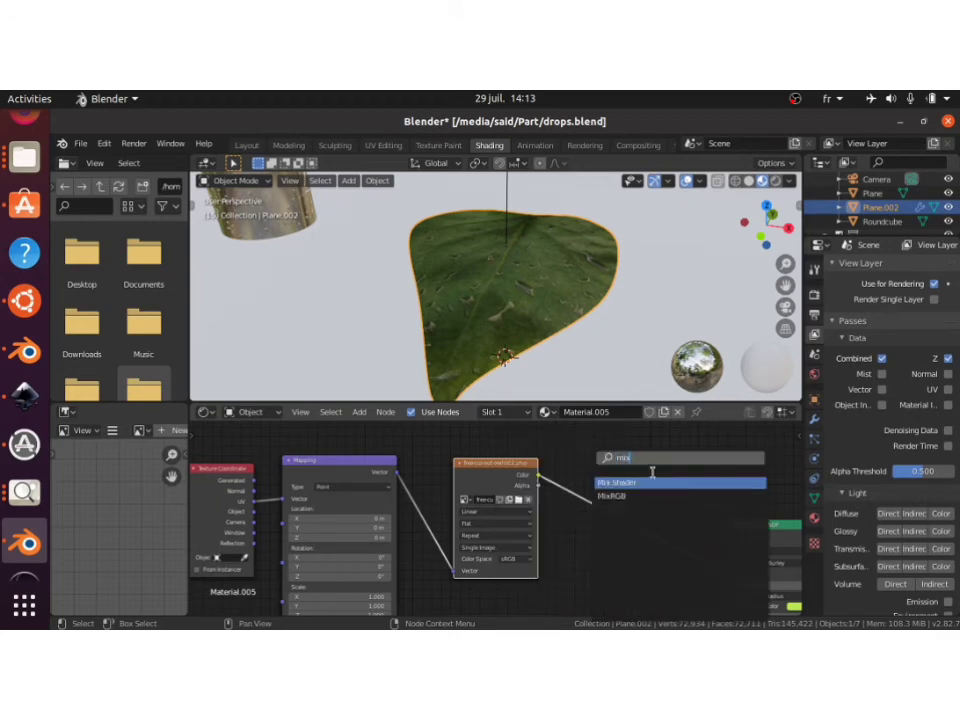
{"action": "key", "text": "Down"}
{"action": "key", "text": "Return"}
{"action": "left_click", "coordinate": [583, 461]}
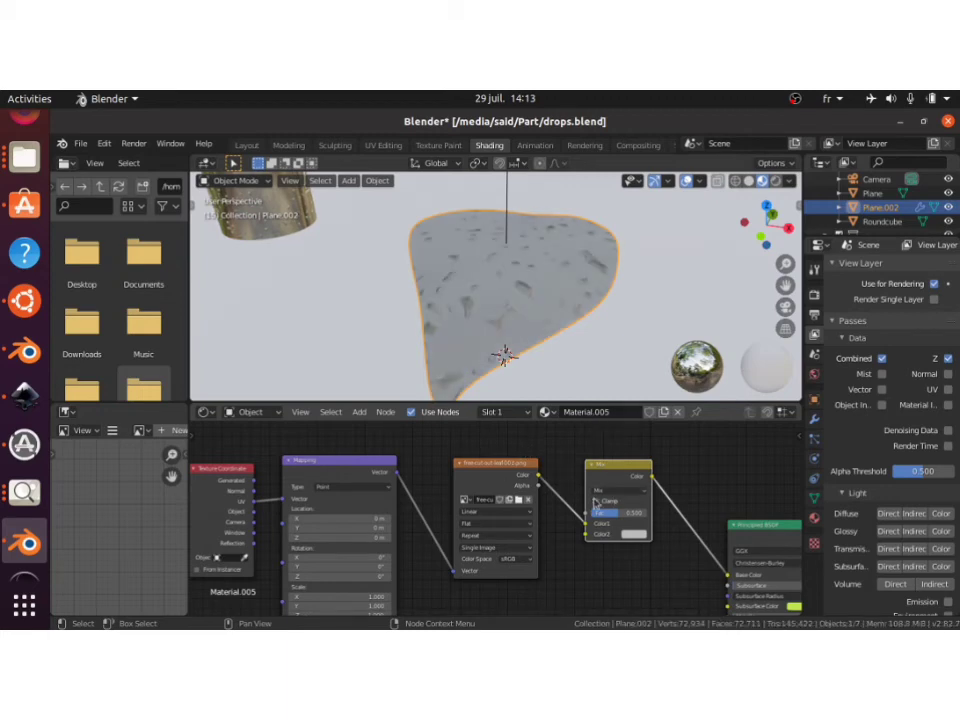
Connect the ColorRamp's Color output to the Fac input of the leaf material's Mix node
{"action": "scroll", "coordinate": [564, 509], "scroll_direction": "down", "scroll_amount": 2}
{"action": "scroll", "coordinate": [564, 506], "scroll_direction": "down", "scroll_amount": 2}
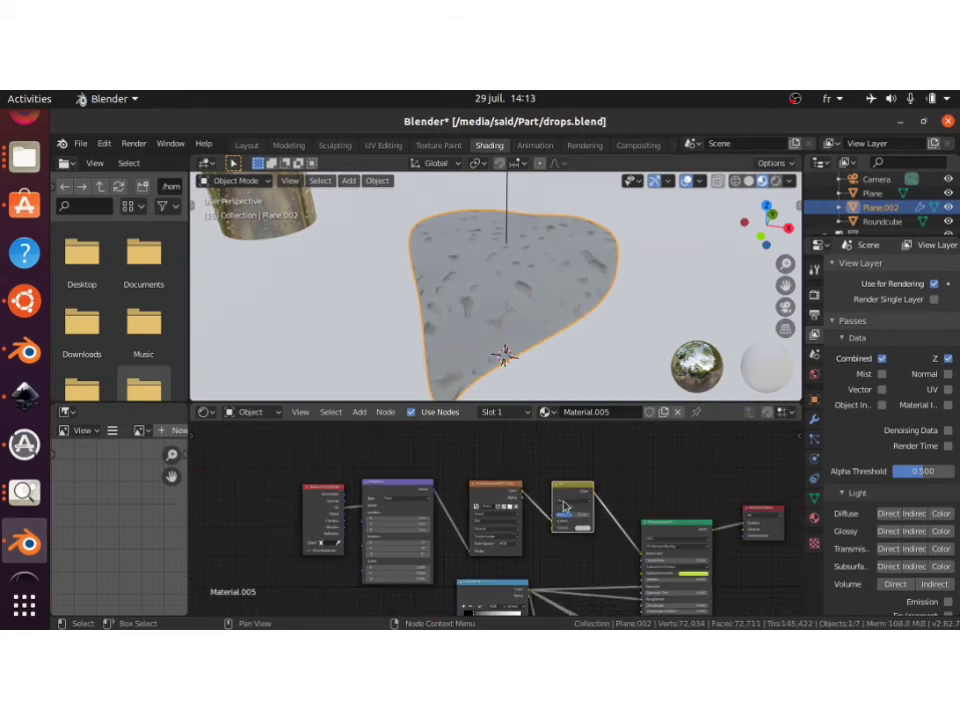
{"action": "left_click", "coordinate": [505, 588]}
{"action": "key", "text": "KP_Decimal"}
{"action": "scroll", "coordinate": [505, 588], "scroll_direction": "up", "scroll_amount": 1}
{"action": "scroll", "coordinate": [505, 590], "scroll_direction": "down", "scroll_amount": 2}
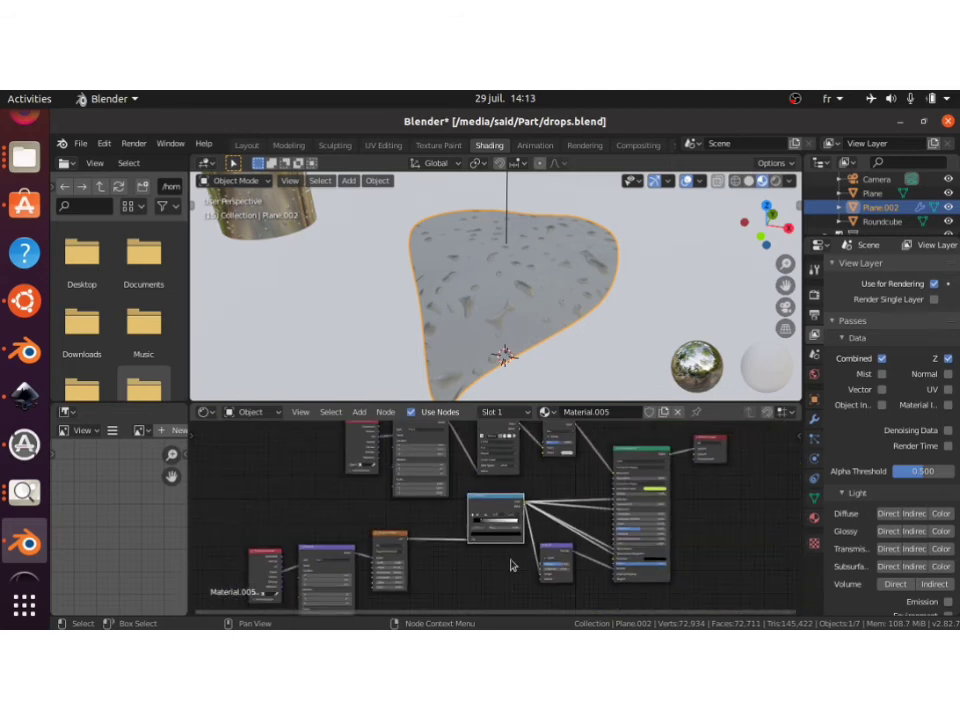
{"action": "left_click_drag", "start_coordinate": [523, 498], "coordinate": [561, 455]}
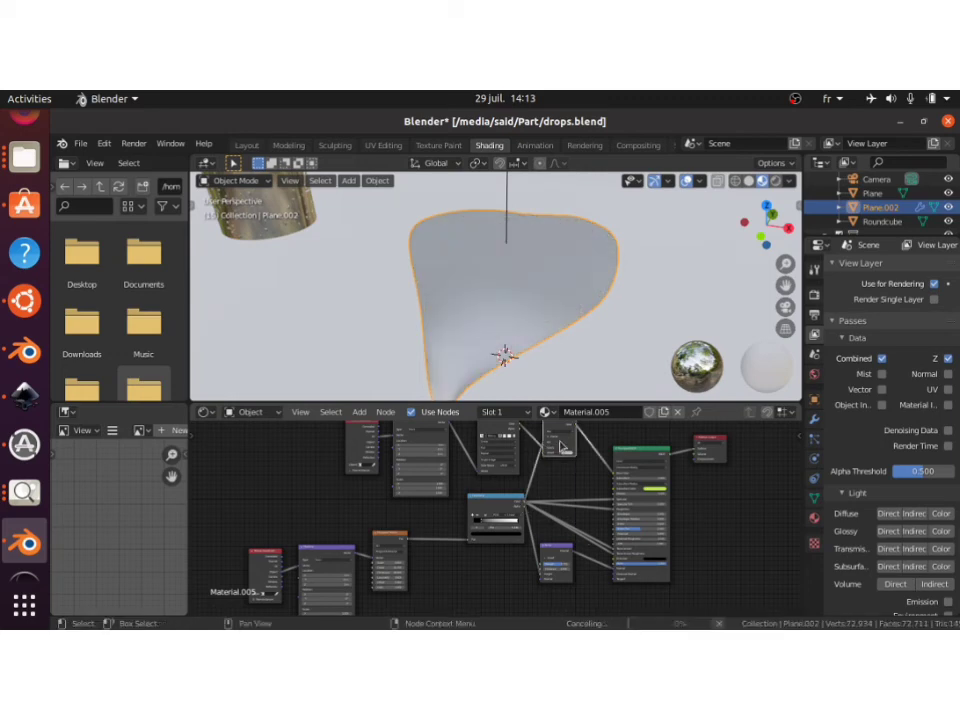
{"action": "key", "text": "KP_Decimal"}
{"action": "scroll", "coordinate": [560, 446], "scroll_direction": "up", "scroll_amount": 3}
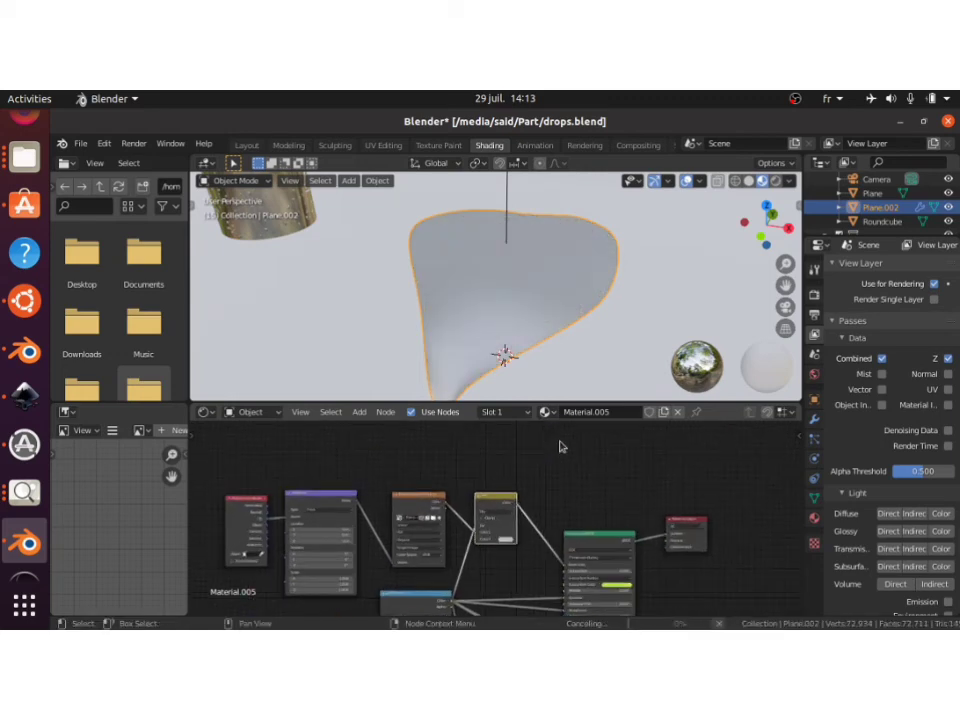
{"action": "scroll", "coordinate": [561, 447], "scroll_direction": "down", "scroll_amount": 1}
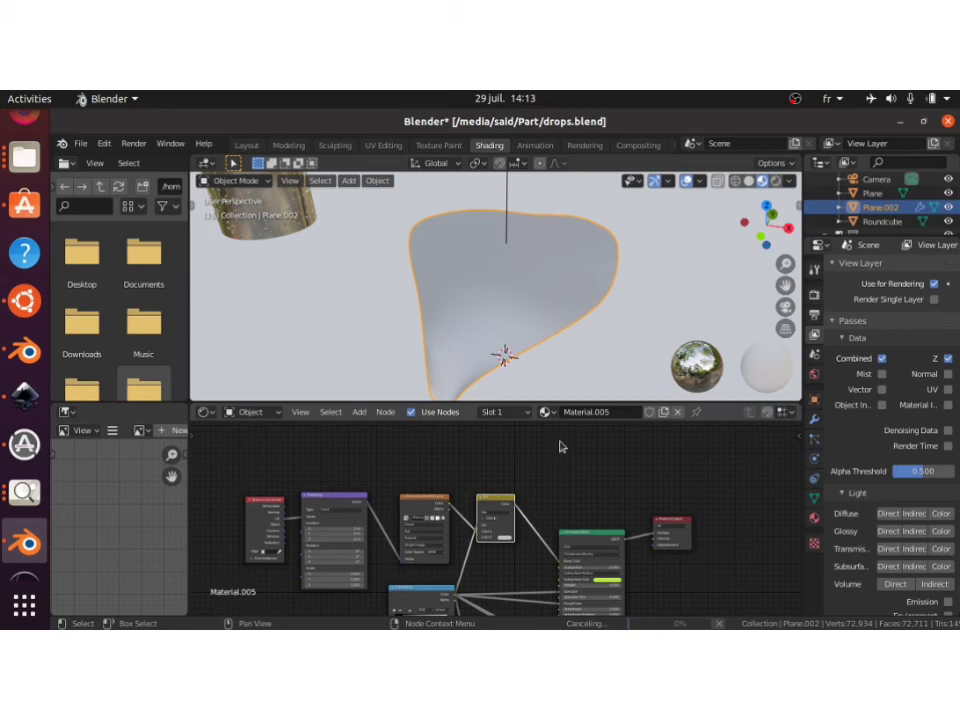
{"action": "scroll", "coordinate": [561, 447], "scroll_direction": "up", "scroll_amount": 4}
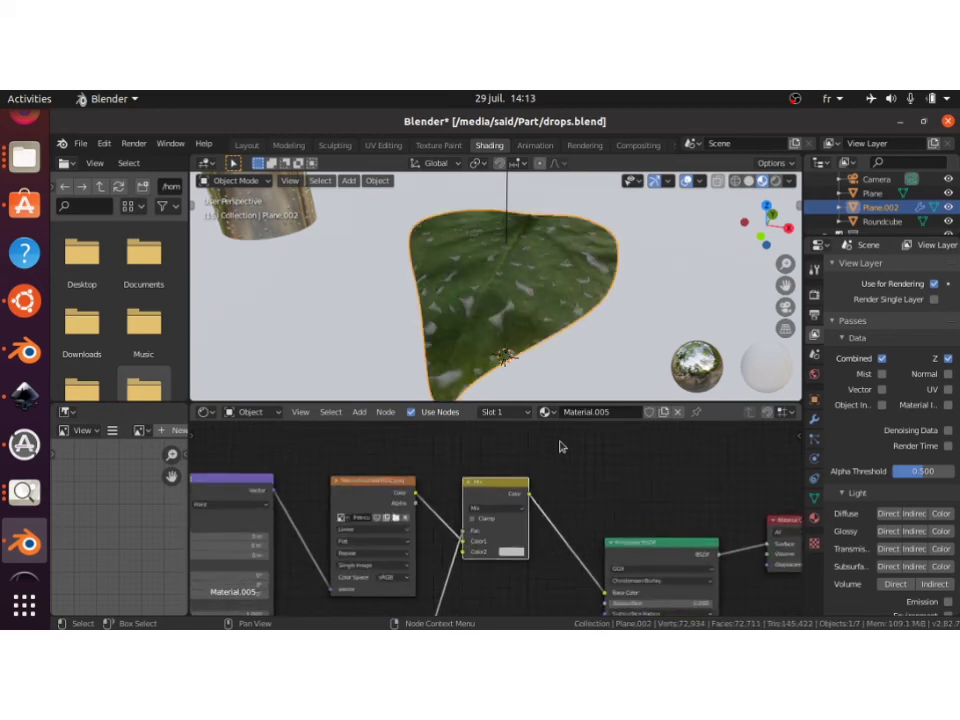
Test red and green in the Mix node's Color2 on the leaf's drops, and settle on a light, slightly pinkish grey
{"action": "key", "text": "KP_6"}
{"action": "key", "text": "KP_6"}
{"action": "key", "text": "KP_6"}
{"action": "key", "text": "KP_6"}
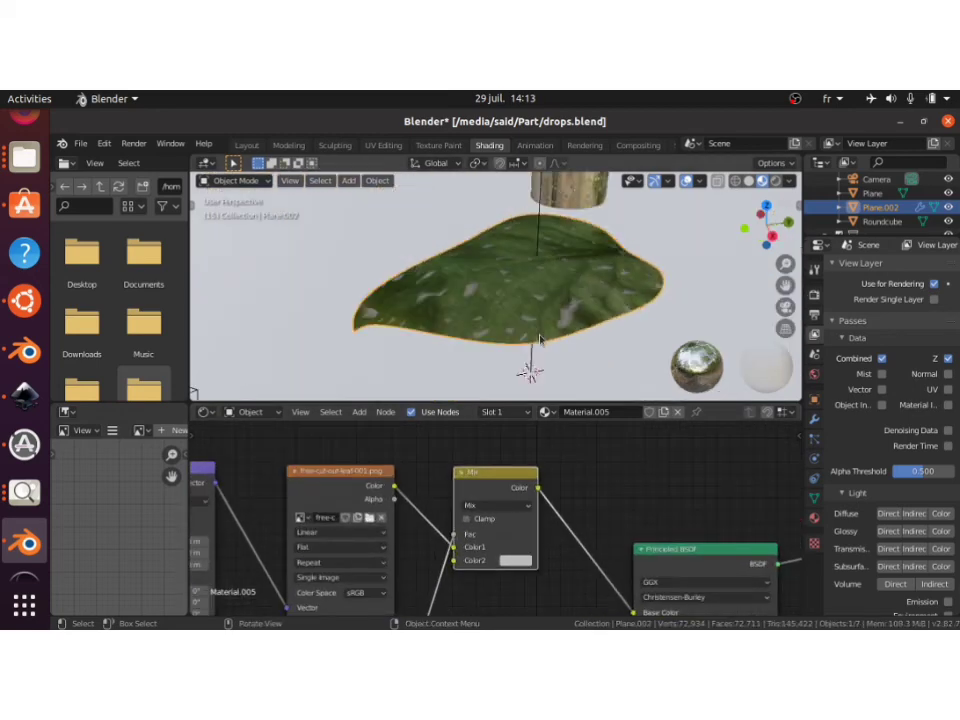
{"action": "scroll", "coordinate": [540, 338], "scroll_direction": "up", "scroll_amount": 3}
{"action": "left_click", "coordinate": [515, 560]}
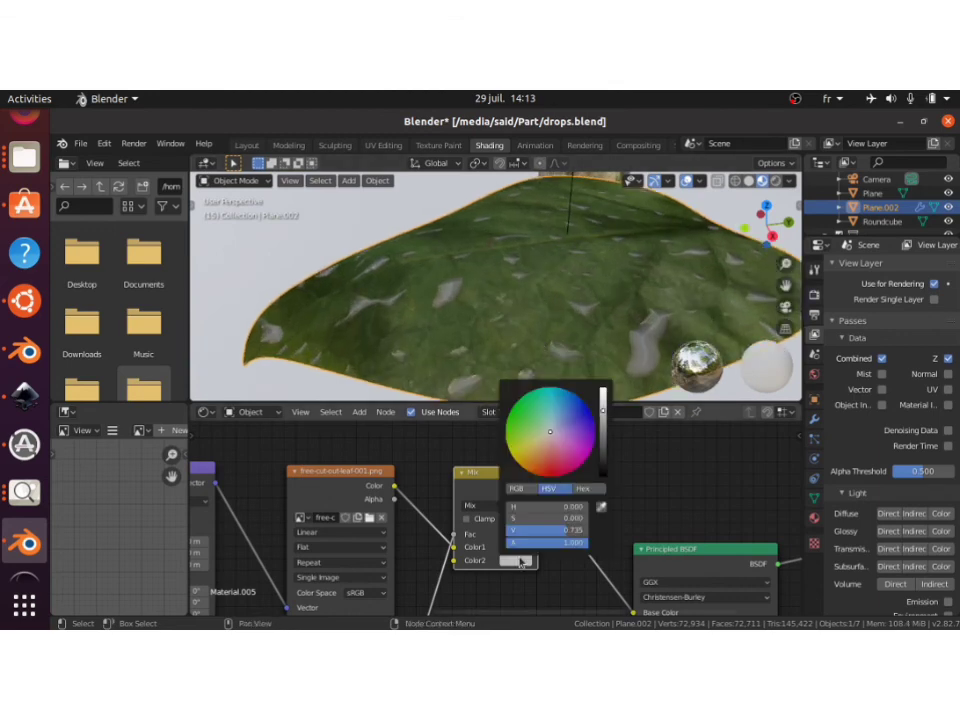
{"action": "left_click", "coordinate": [538, 480]}
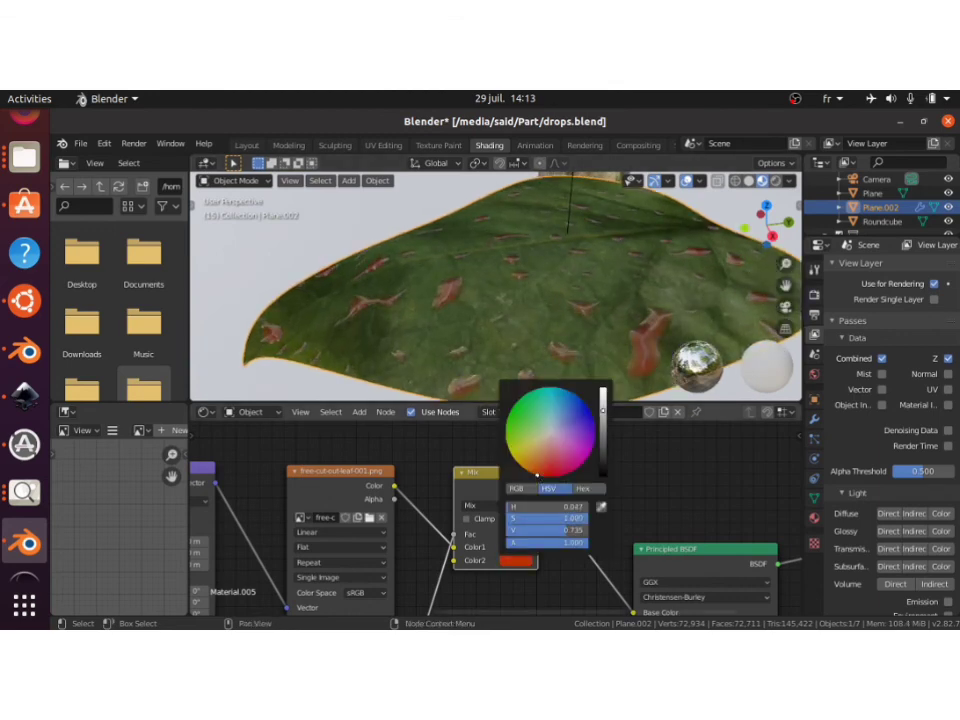
{"action": "left_click", "coordinate": [510, 413]}
{"action": "left_click", "coordinate": [549, 433]}
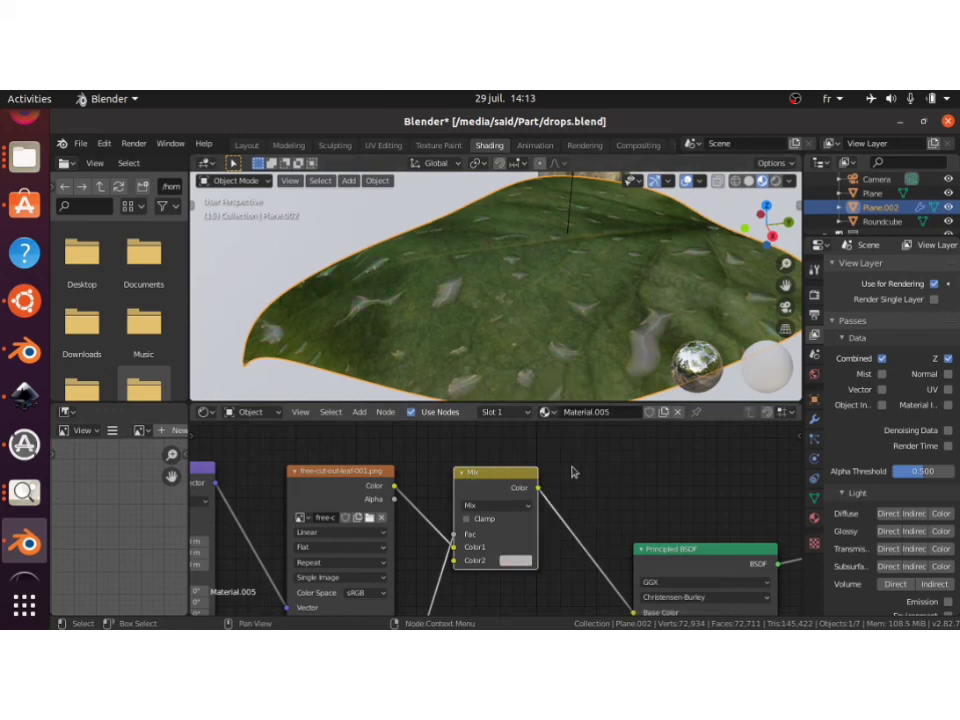
Set the leaf material's Mix node blending mode to Overlay
{"action": "left_click", "coordinate": [497, 505]}
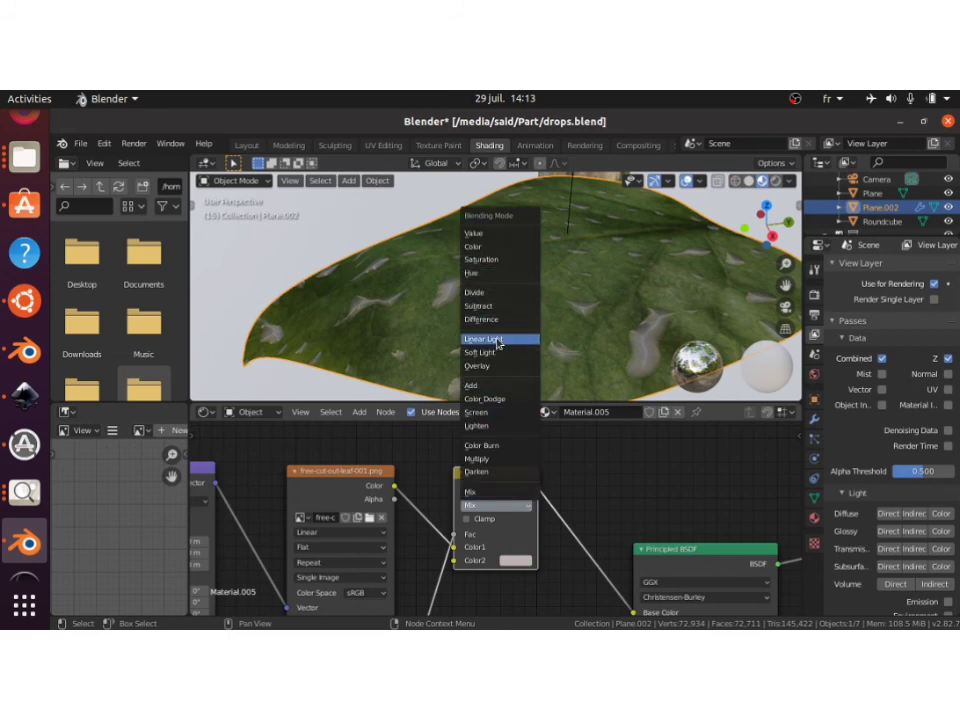
{"action": "left_click", "coordinate": [496, 366]}
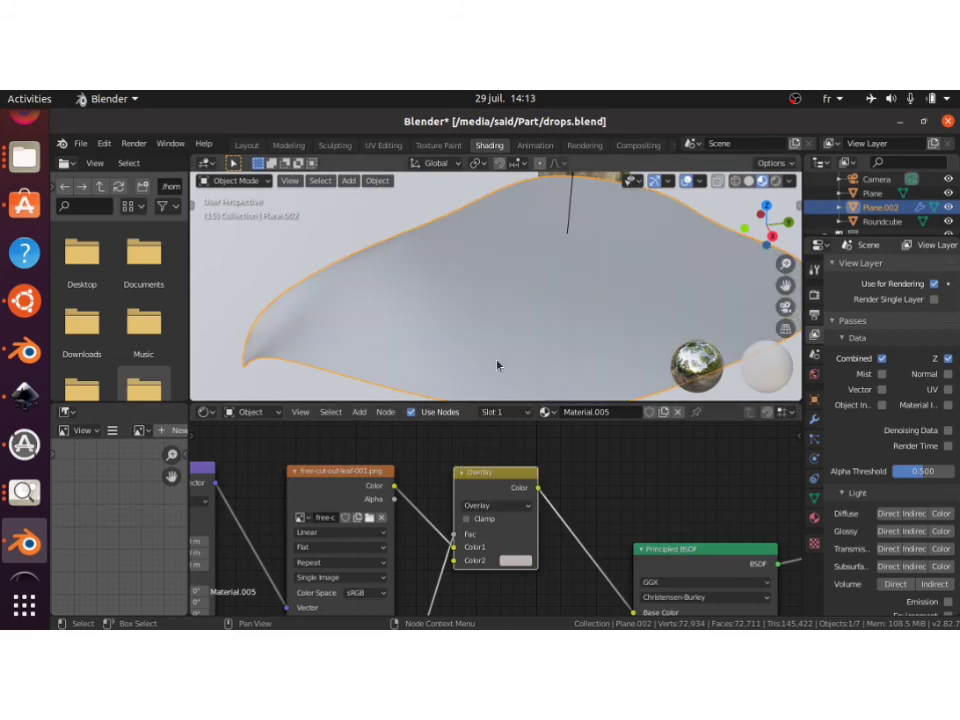
{"action": "scroll", "coordinate": [541, 371], "scroll_direction": "down", "scroll_amount": 5}
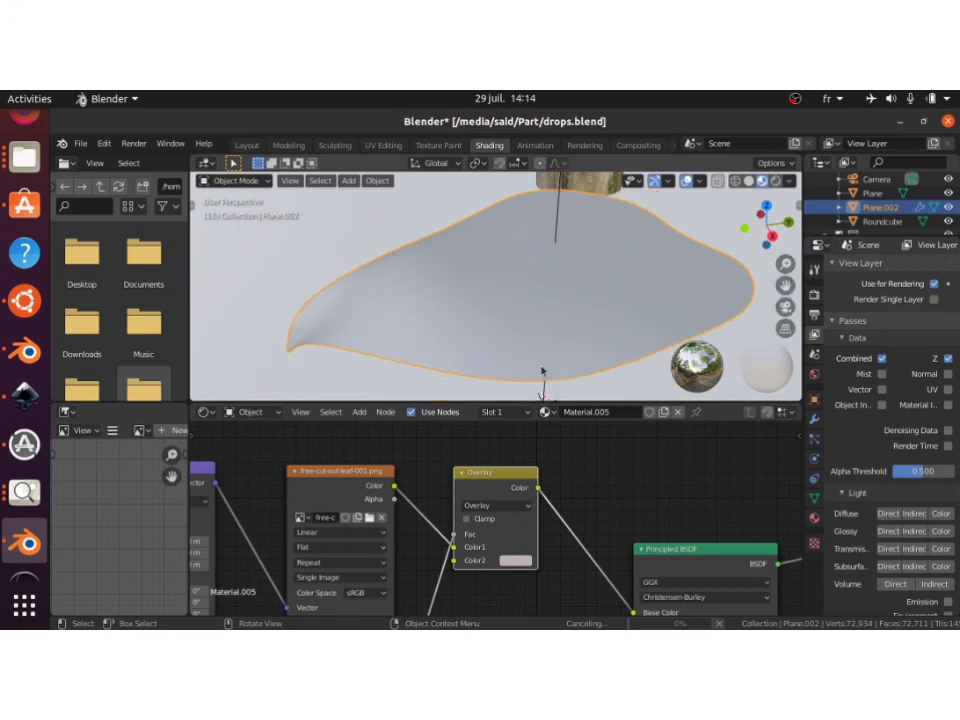
{"action": "mouse_move", "coordinate": [541, 371]}
{"action": "middle_mouse_down"}
{"action": "mouse_move", "coordinate": [430, 356]}
{"action": "mouse_move", "coordinate": [541, 371]}
{"action": "middle_mouse_up"}
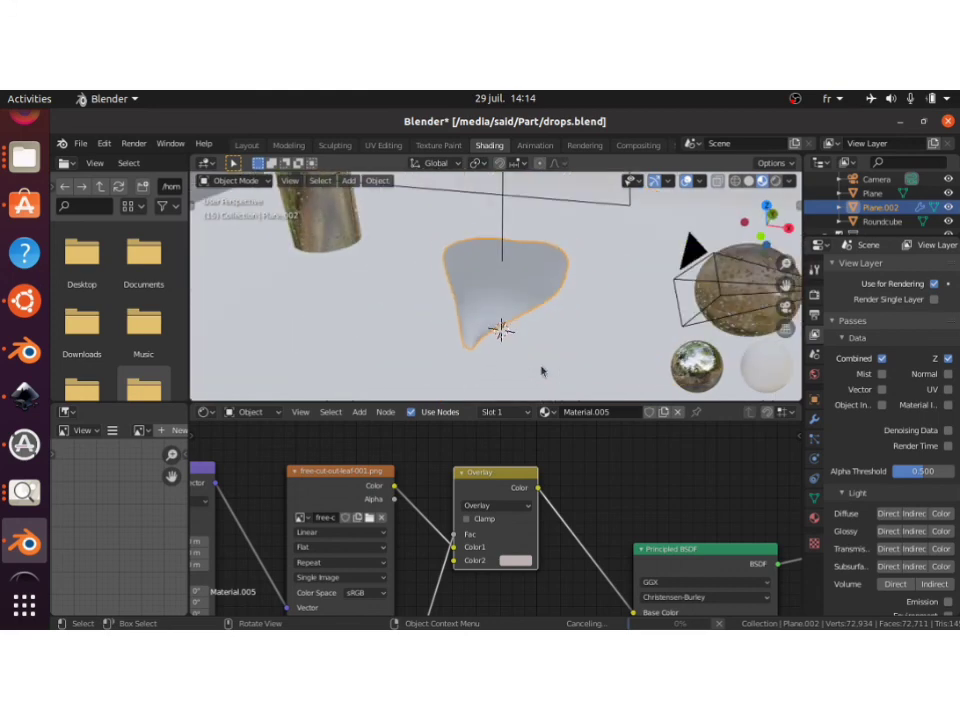
Examine the leaf's Principled BSDF node and inspect the overlaid drops on the leaf from several angles and distances
{"action": "left_click", "coordinate": [641, 552]}
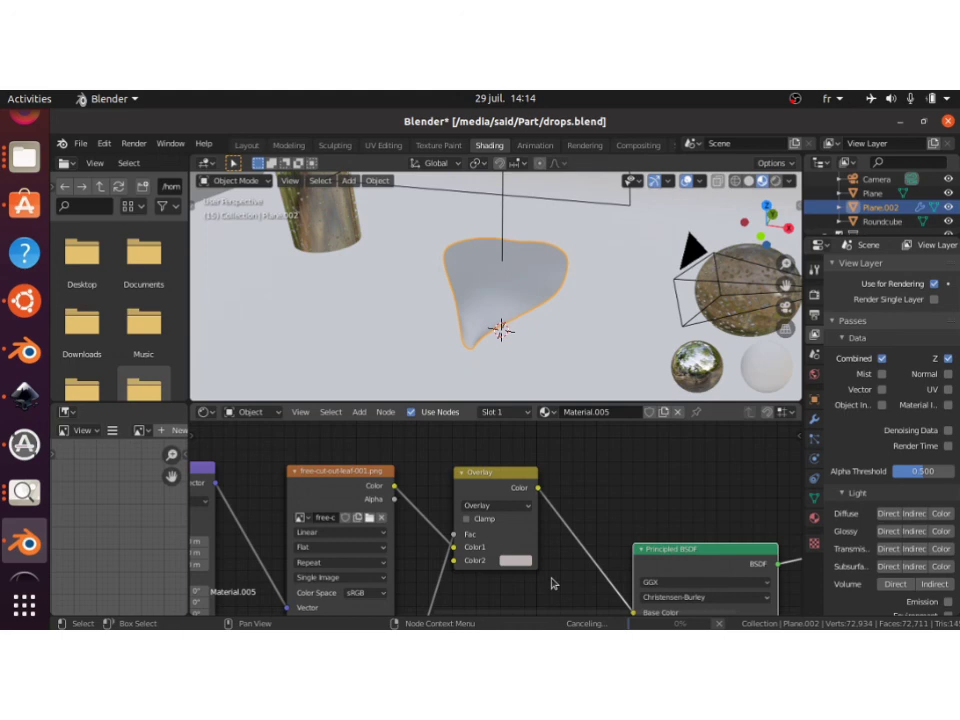
{"action": "key", "text": "KP_Decimal"}
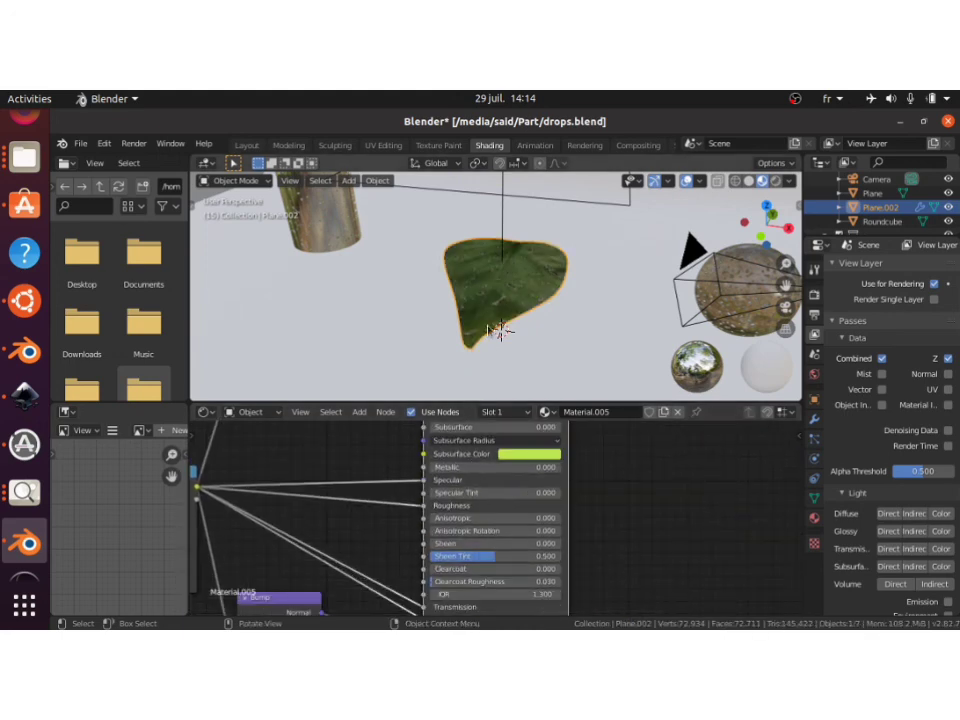
{"action": "scroll", "coordinate": [505, 303], "scroll_direction": "up", "scroll_amount": 6}
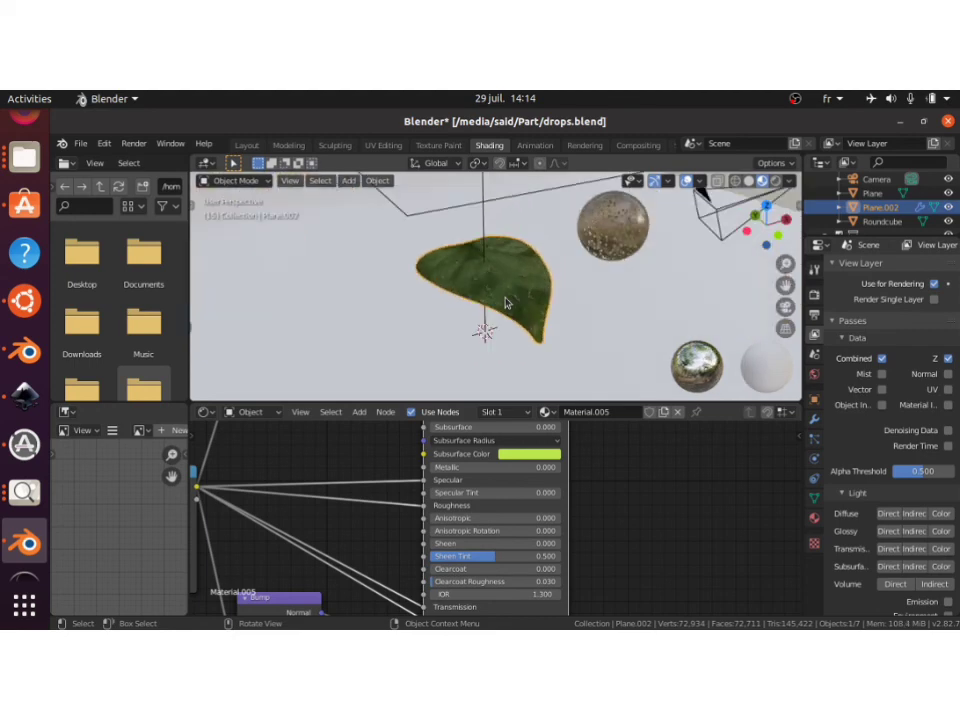
{"action": "key", "text": "KP_6"}
{"action": "key", "text": "KP_6"}
{"action": "key", "text": "KP_6"}
{"action": "key", "text": "KP_6"}
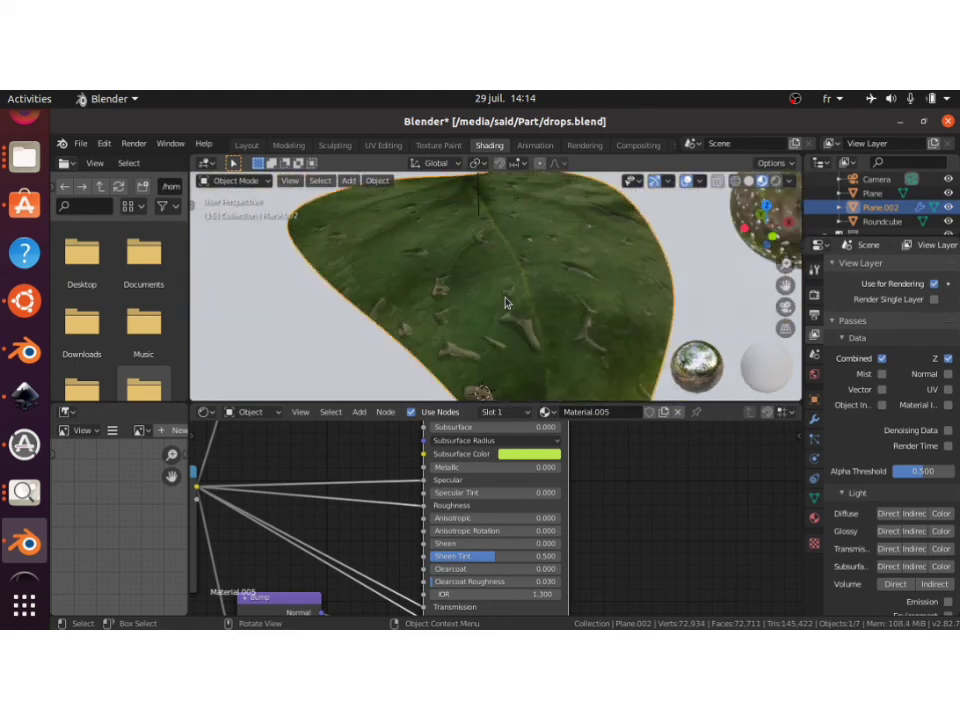
{"action": "scroll", "coordinate": [505, 303], "scroll_direction": "down", "scroll_amount": 3}
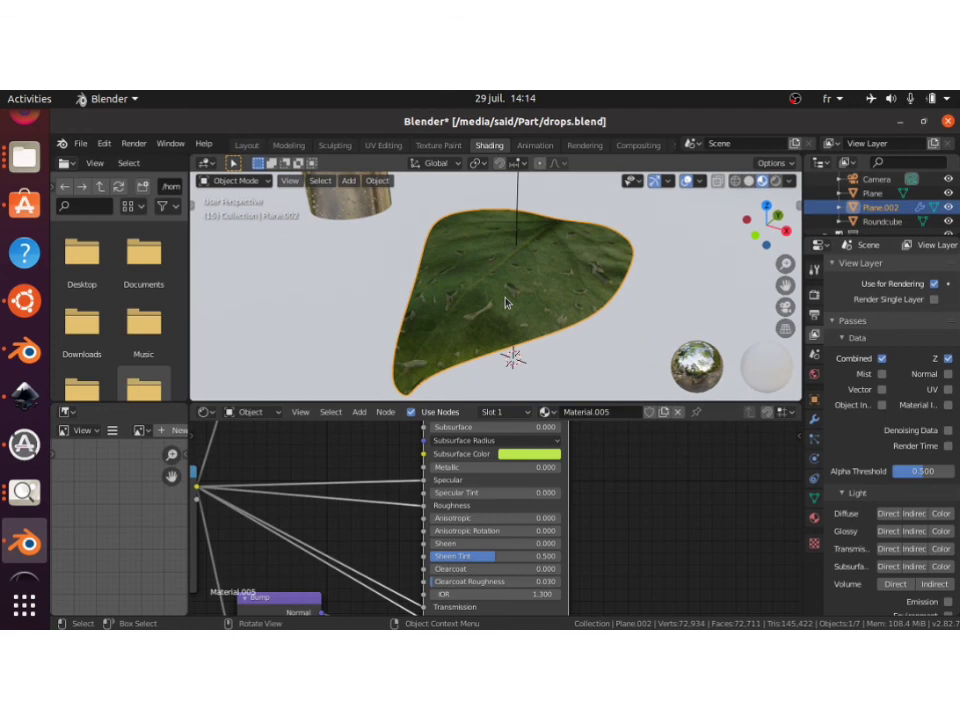
{"action": "scroll", "coordinate": [505, 303], "scroll_direction": "down", "scroll_amount": 1}
{"action": "scroll", "coordinate": [505, 303], "scroll_direction": "down", "scroll_amount": 4}
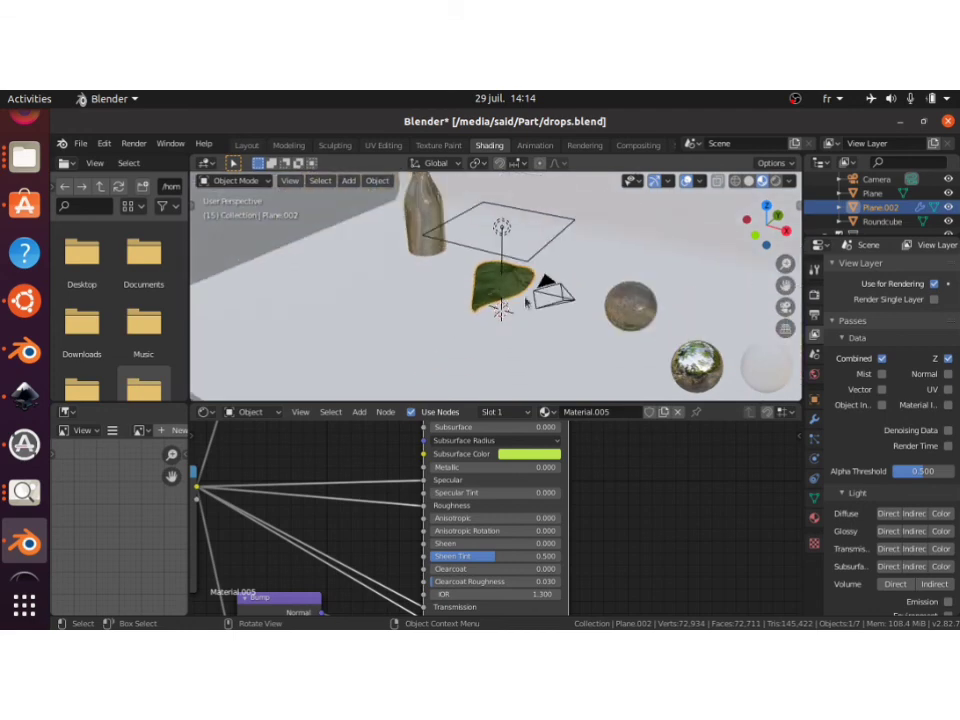
Select and frame the Roundcube sphere to view its drops, and reselect the leaf Plane.002
{"action": "left_click", "coordinate": [632, 299]}
{"action": "key", "text": "KP_Decimal"}
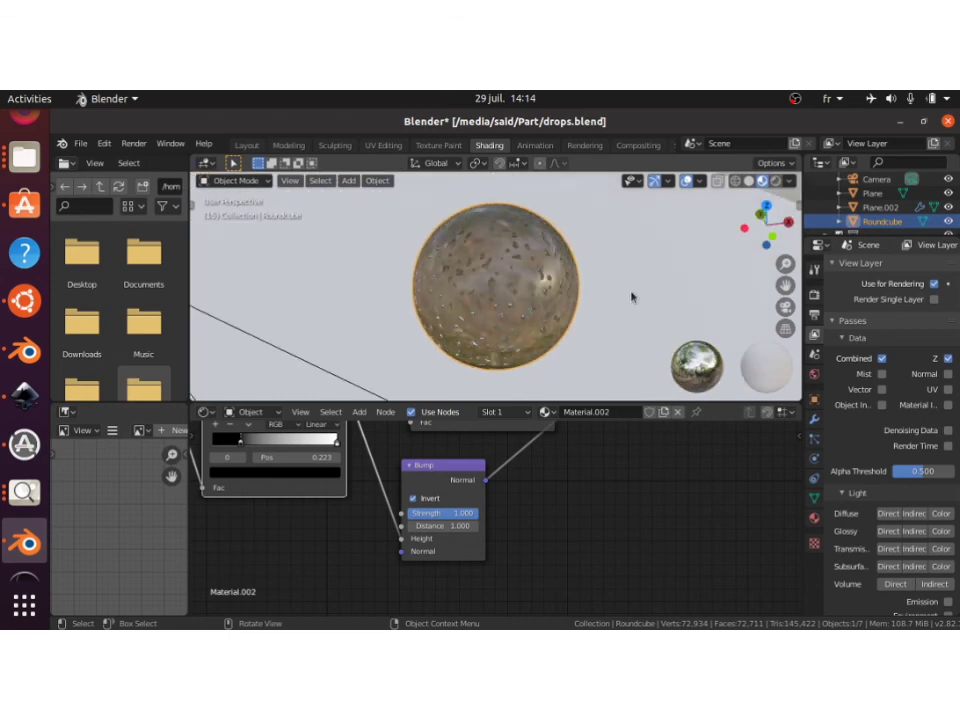
{"action": "scroll", "coordinate": [632, 297], "scroll_direction": "down", "scroll_amount": 5}
{"action": "left_click", "coordinate": [323, 340]}
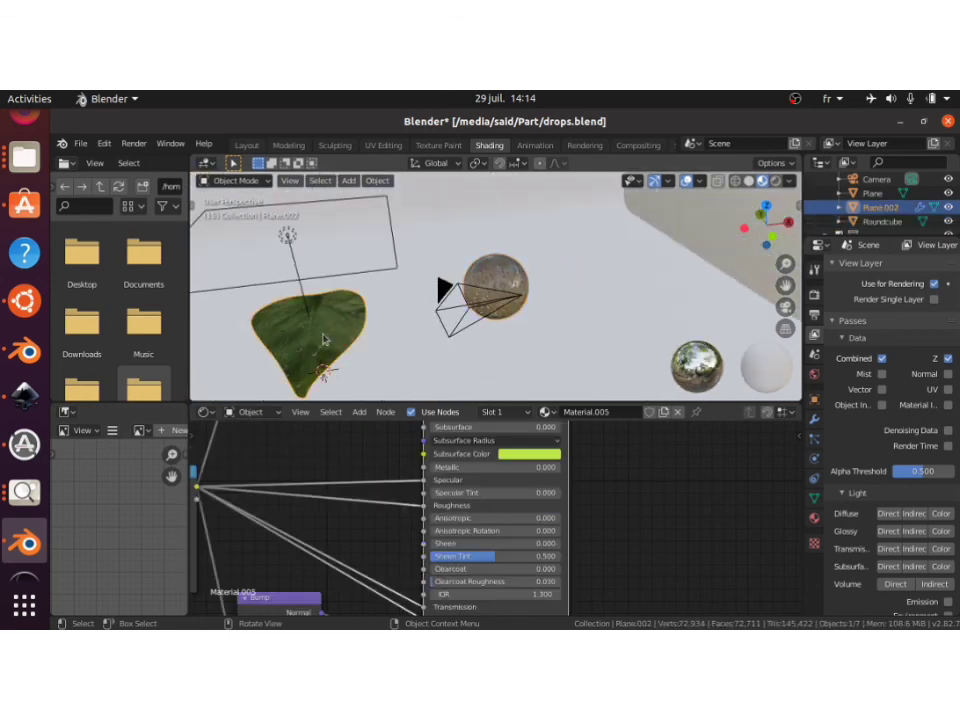